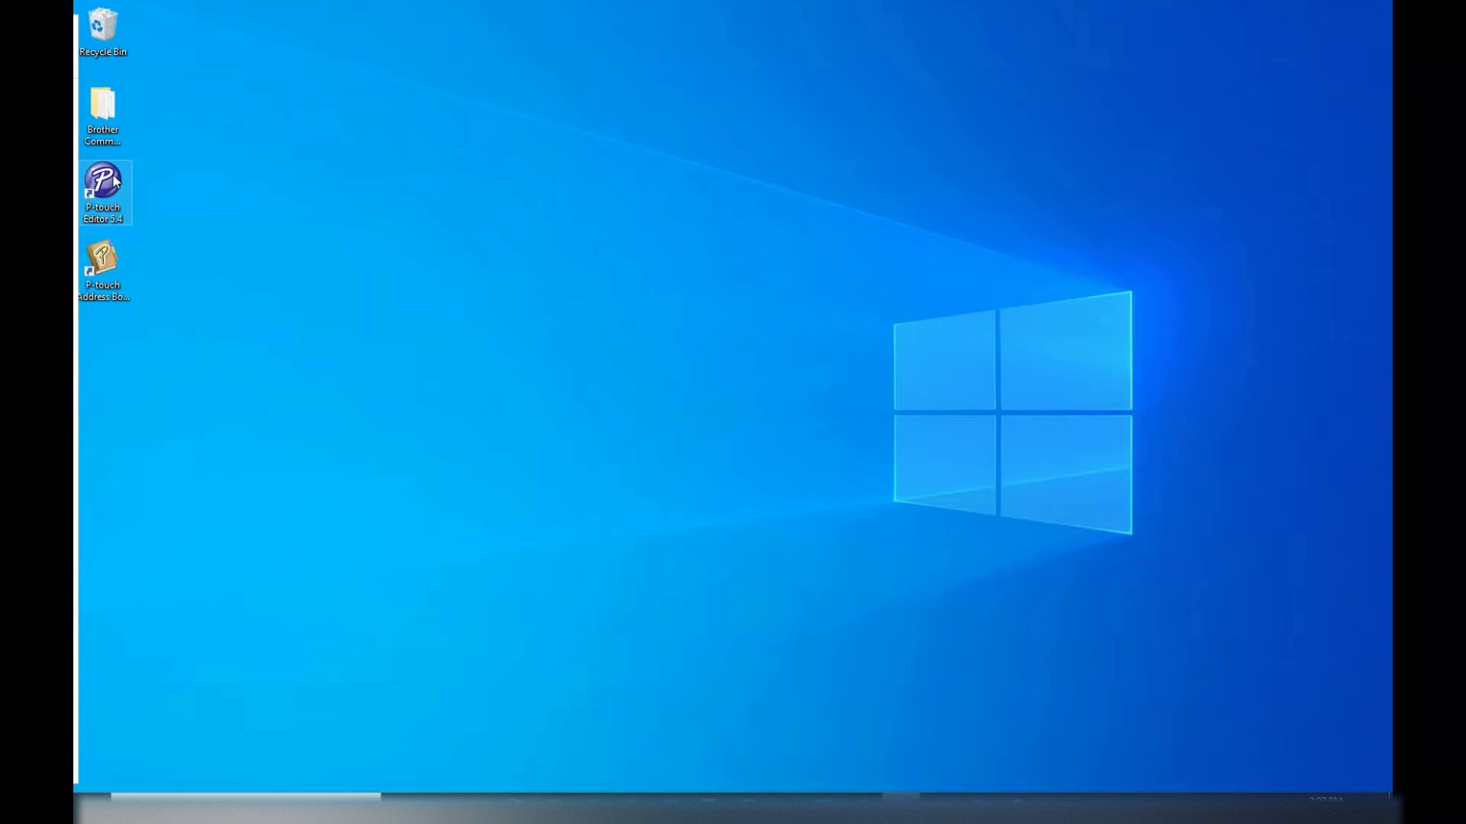
# Launch P-touch Editor, start a label from the first Address template, and open the Open Database wizard.
pyautogui.doubleClick(114, 180)
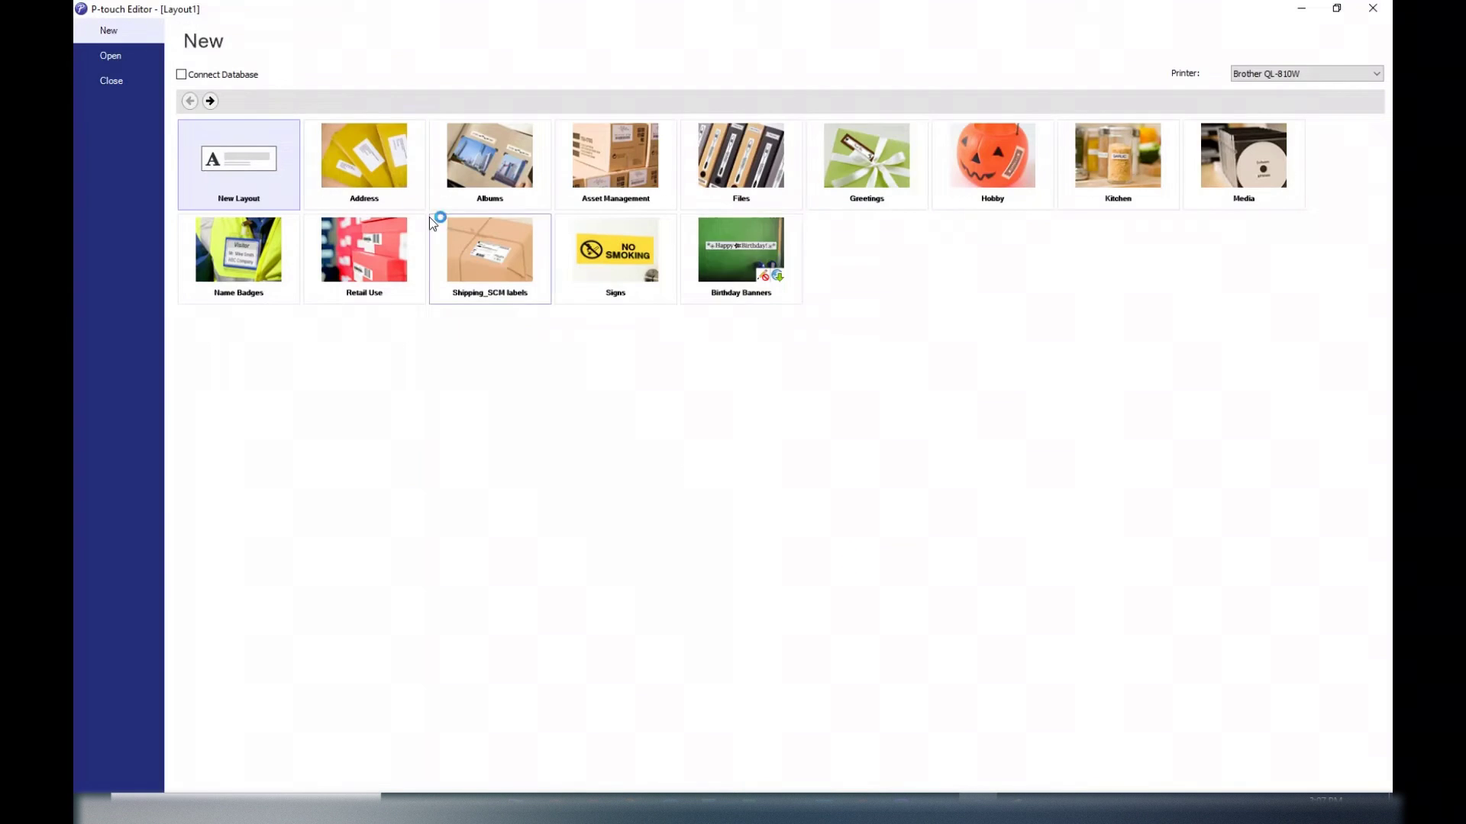
pyautogui.click(397, 183)
pyautogui.doubleClick(283, 204)
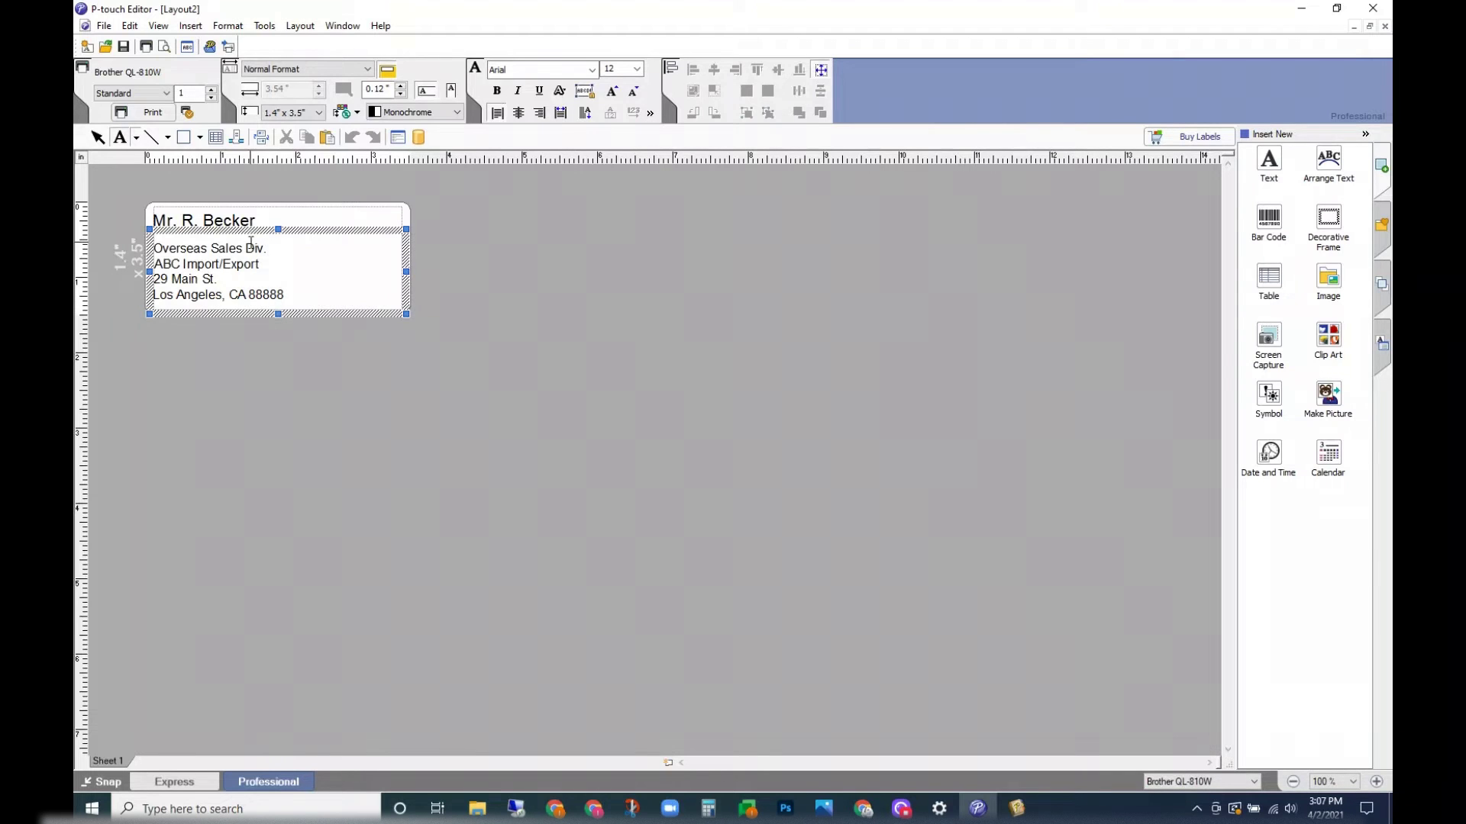
pyautogui.click(419, 138)
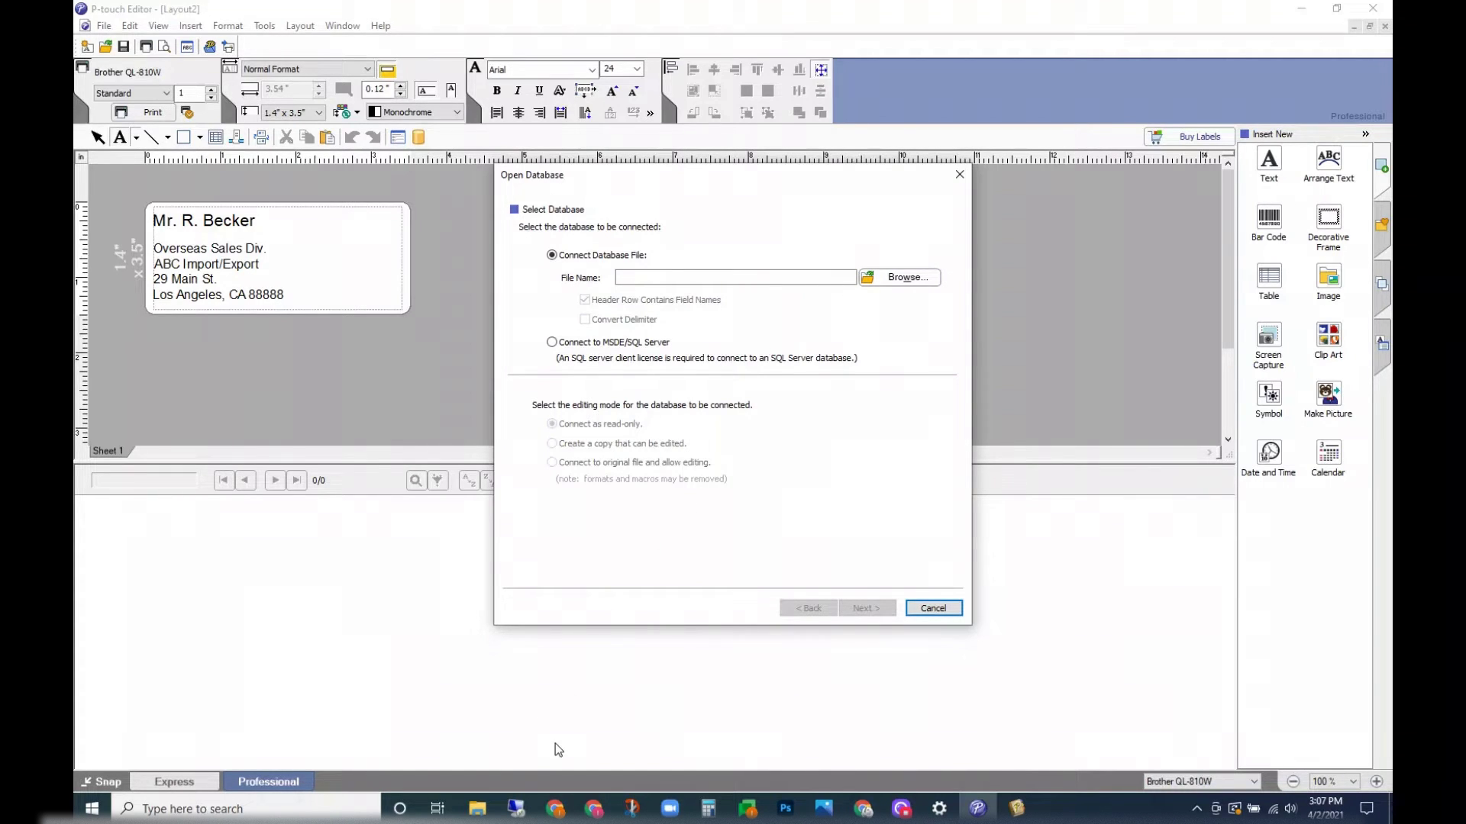
# Bring up the Address Book spreadsheet in Chrome and select its contact data for review.
pyautogui.moveTo(593, 808)
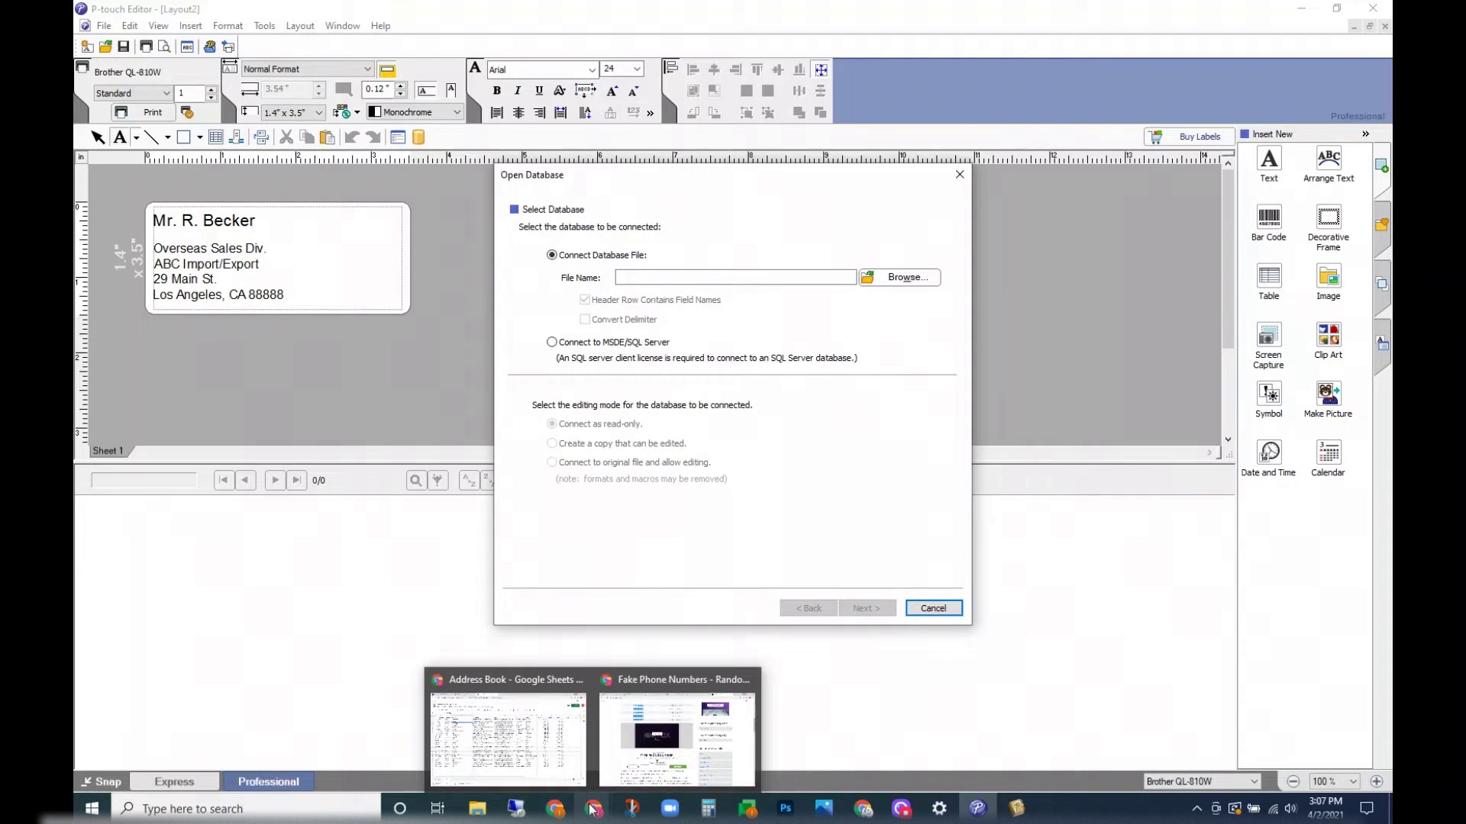
pyautogui.click(544, 777)
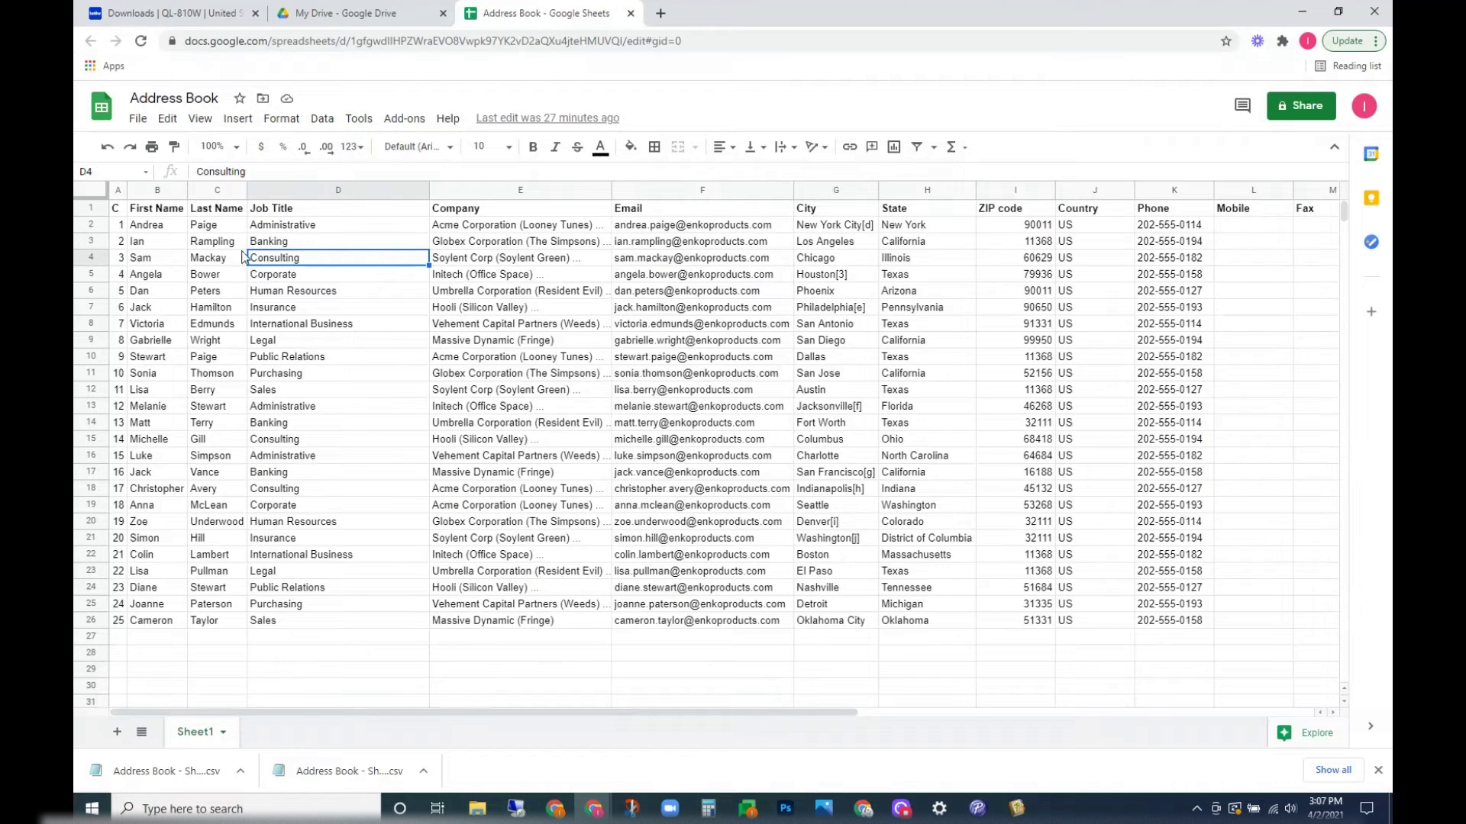
pyautogui.moveTo(117, 214); pyautogui.dragTo(1174, 626)
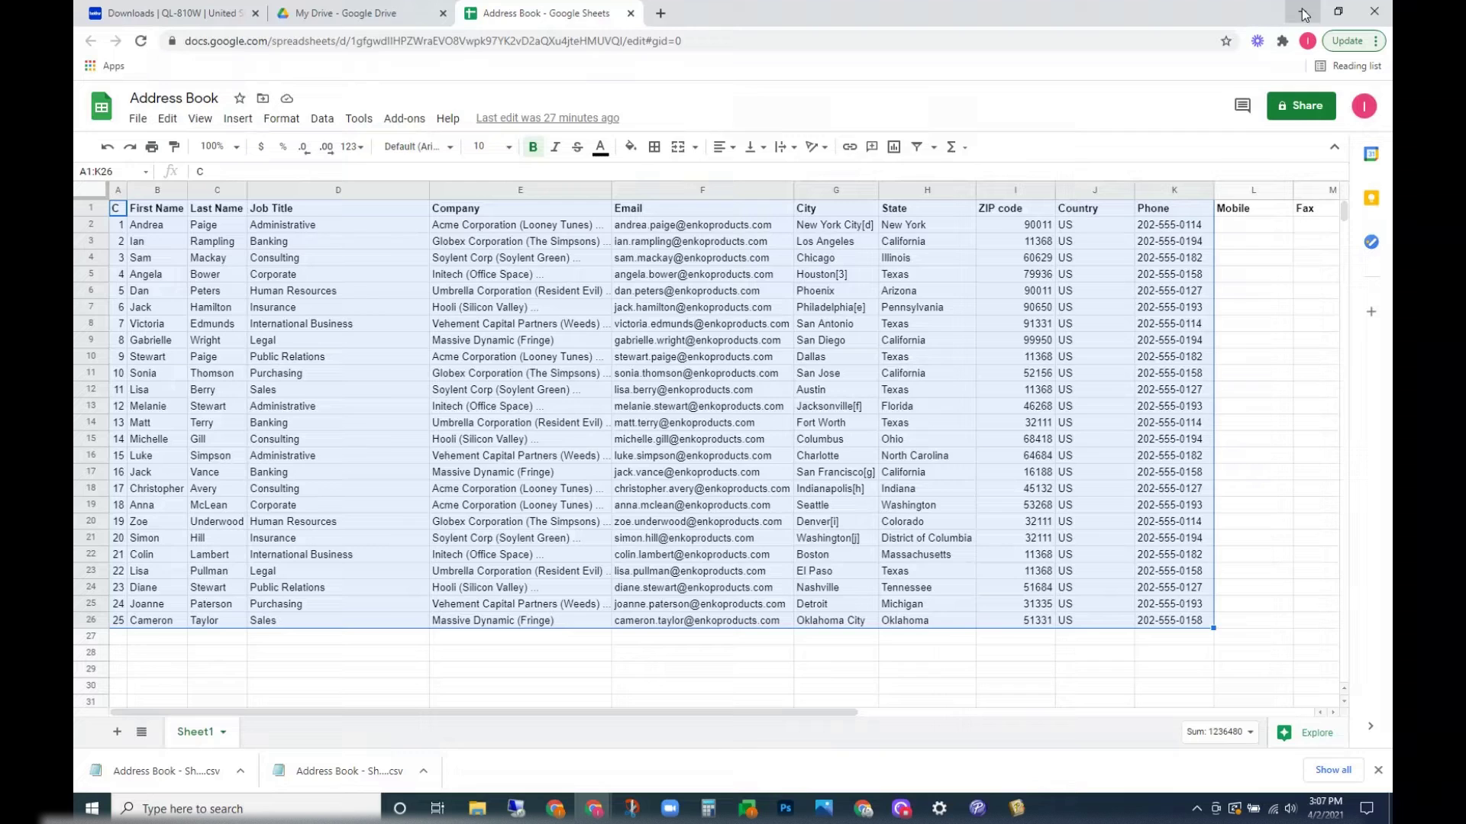
# Choose Address Book - Sheet1 (1).csv from Downloads as the database, with the header row as field names.
pyautogui.click(1303, 14)
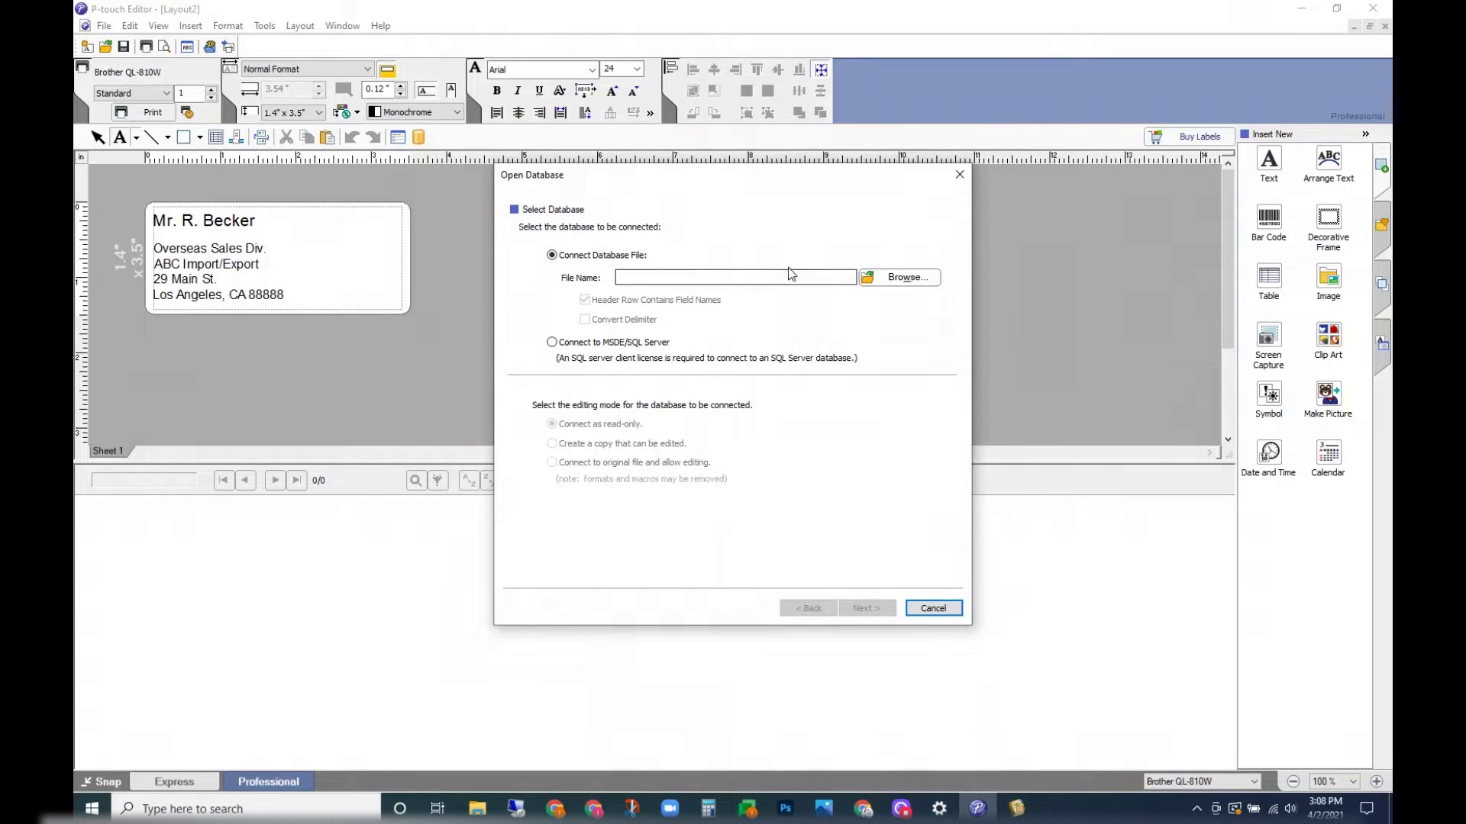
pyautogui.click(901, 277)
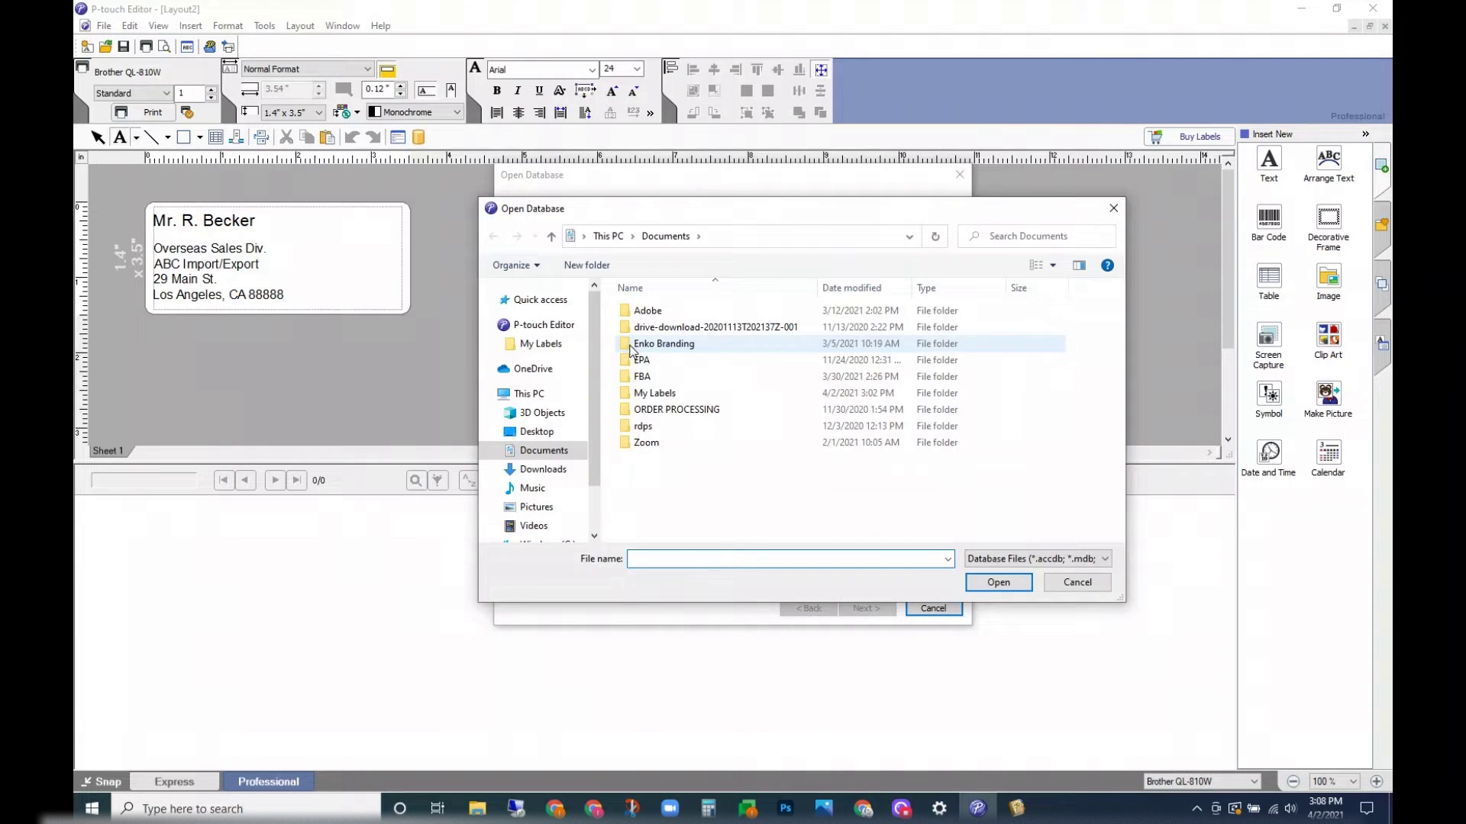
pyautogui.click(543, 469)
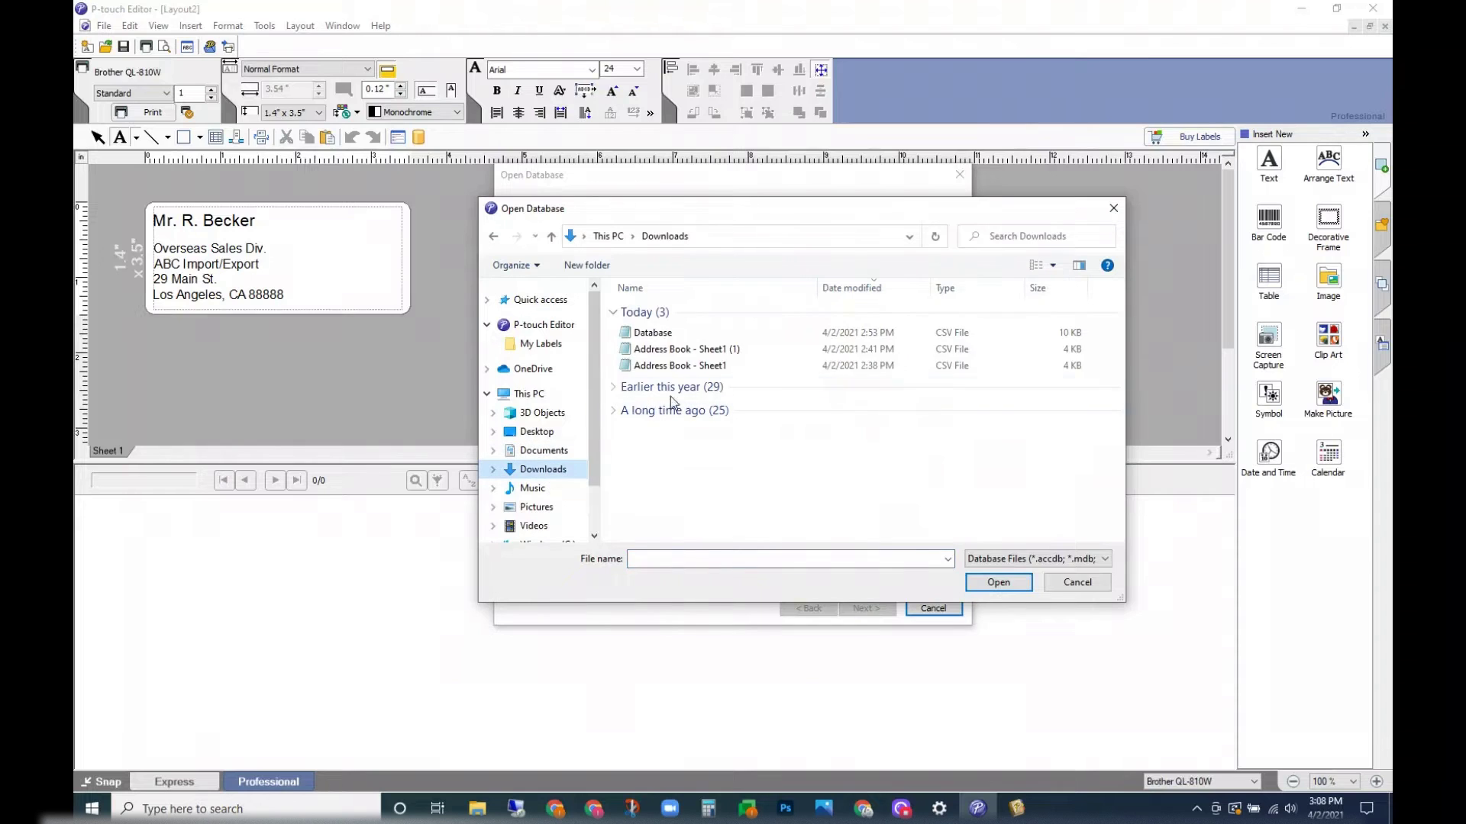
pyautogui.click(695, 351)
pyautogui.click(978, 580)
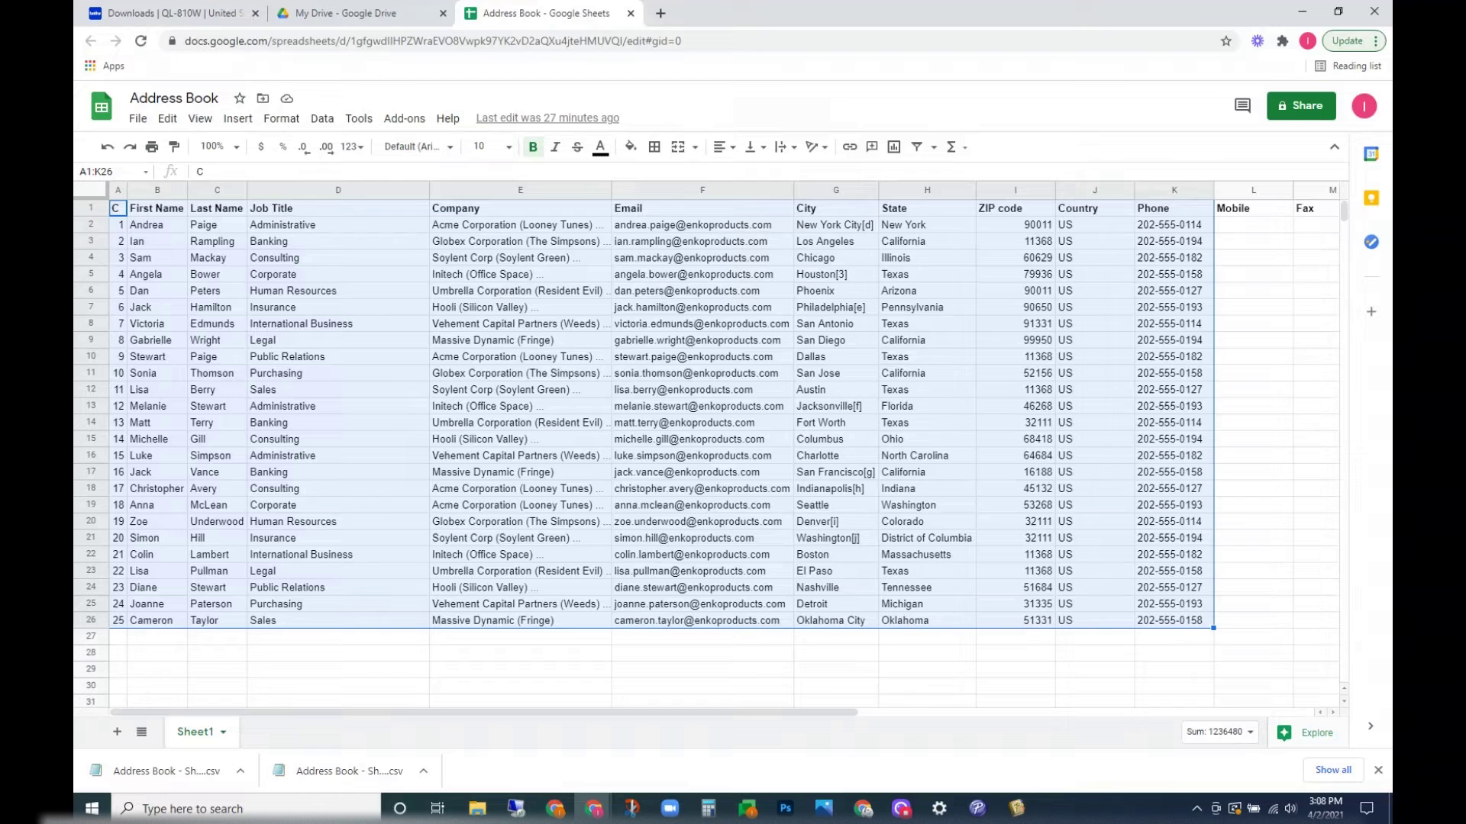
pyautogui.click(1302, 11)
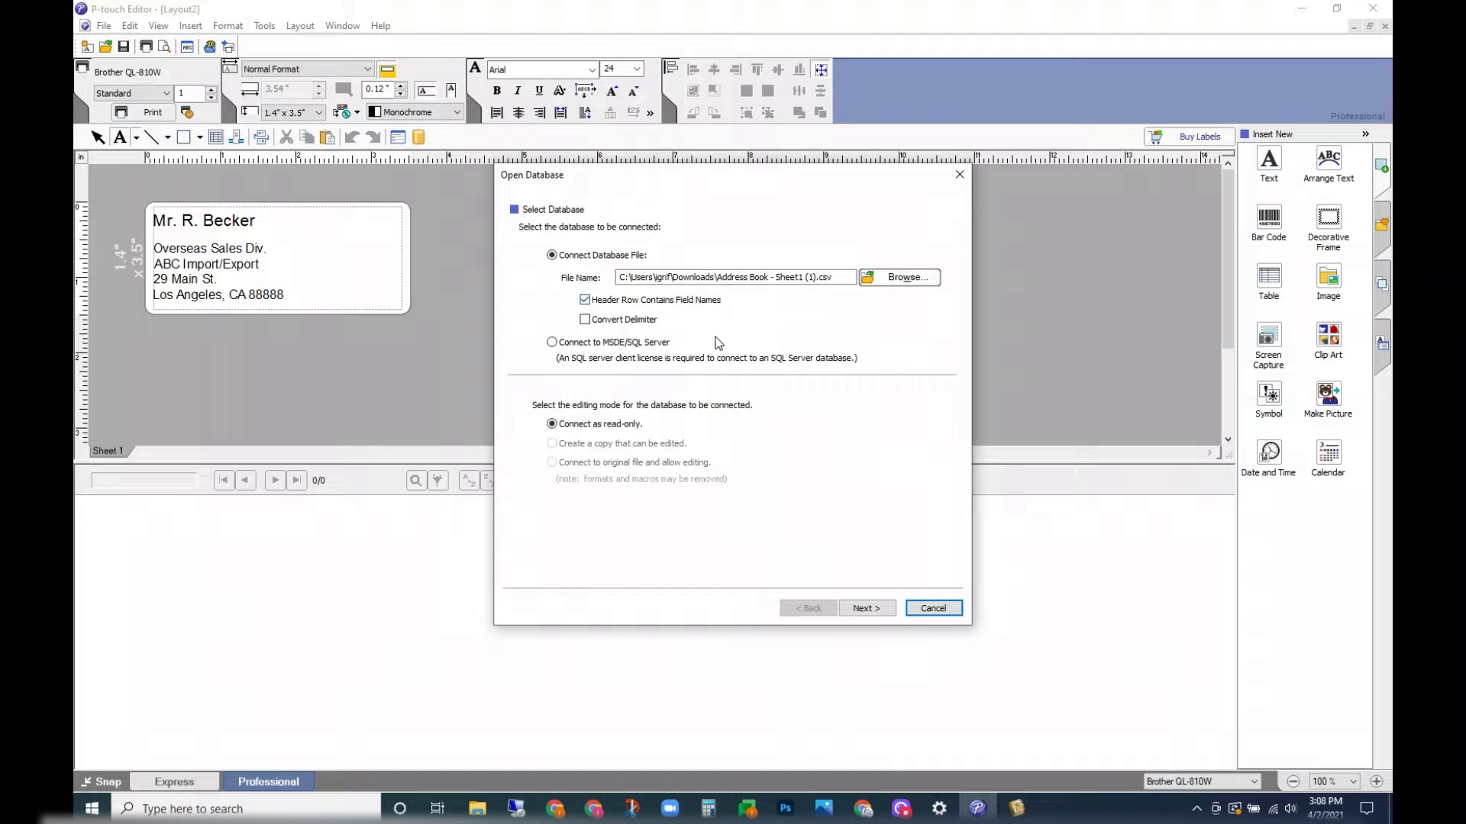
# Check the field-mapping preview and finish the wizard so the 25 address records are listed.
pyautogui.click(867, 609)
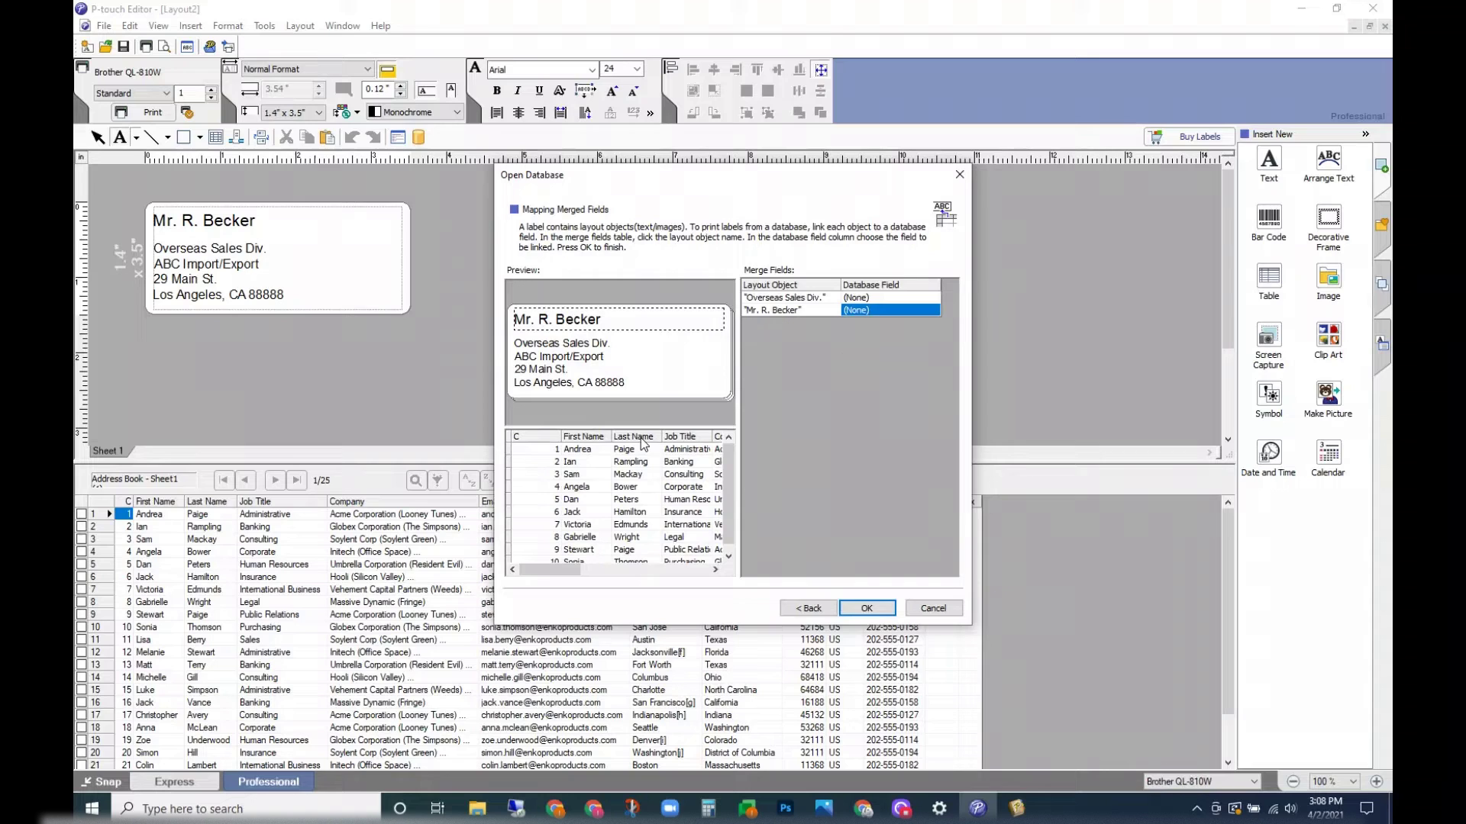
pyautogui.click(572, 363)
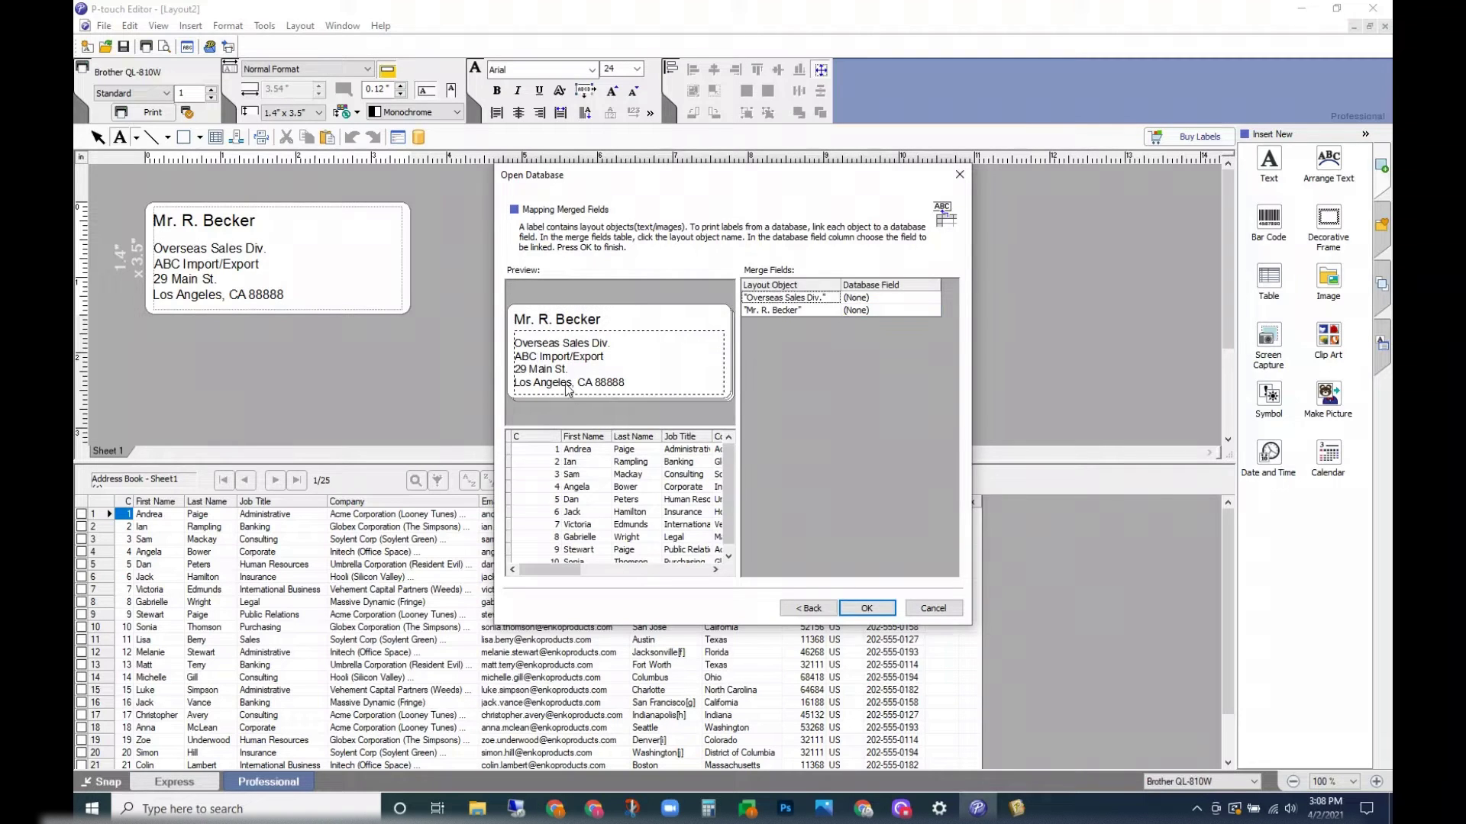
pyautogui.click(568, 325)
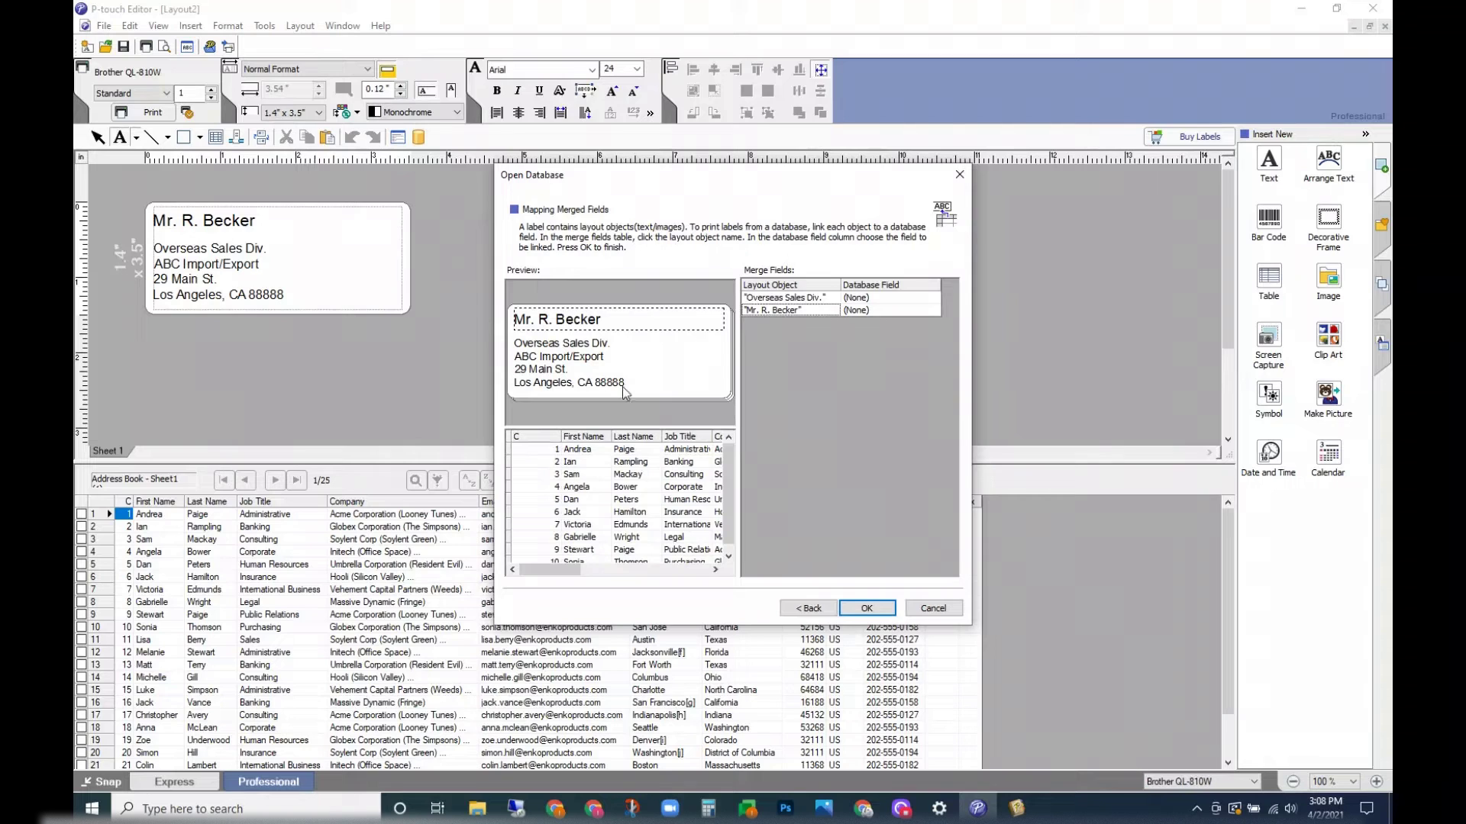
pyautogui.click(610, 368)
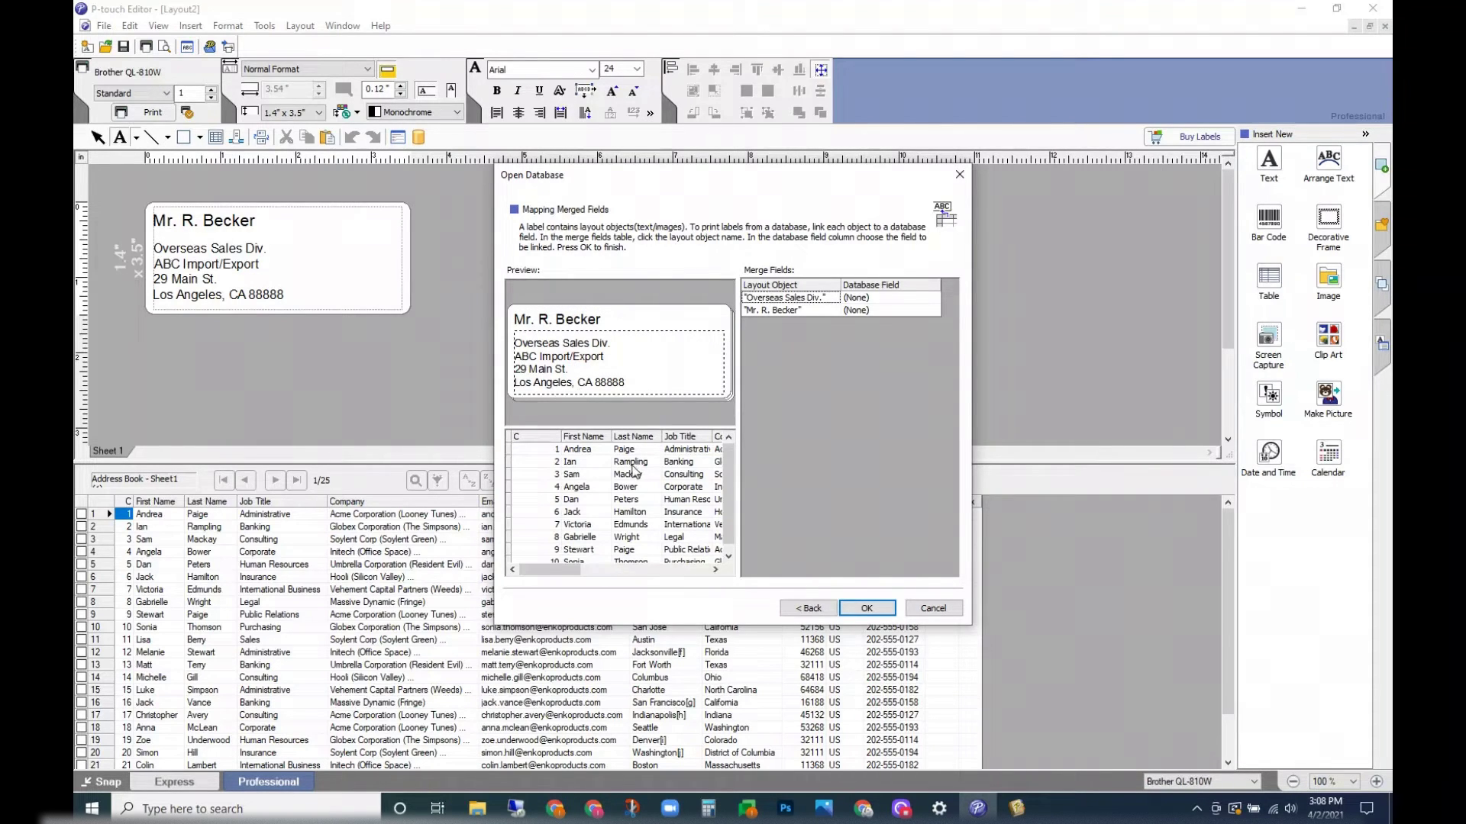
pyautogui.moveTo(577, 571); pyautogui.dragTo(648, 569)
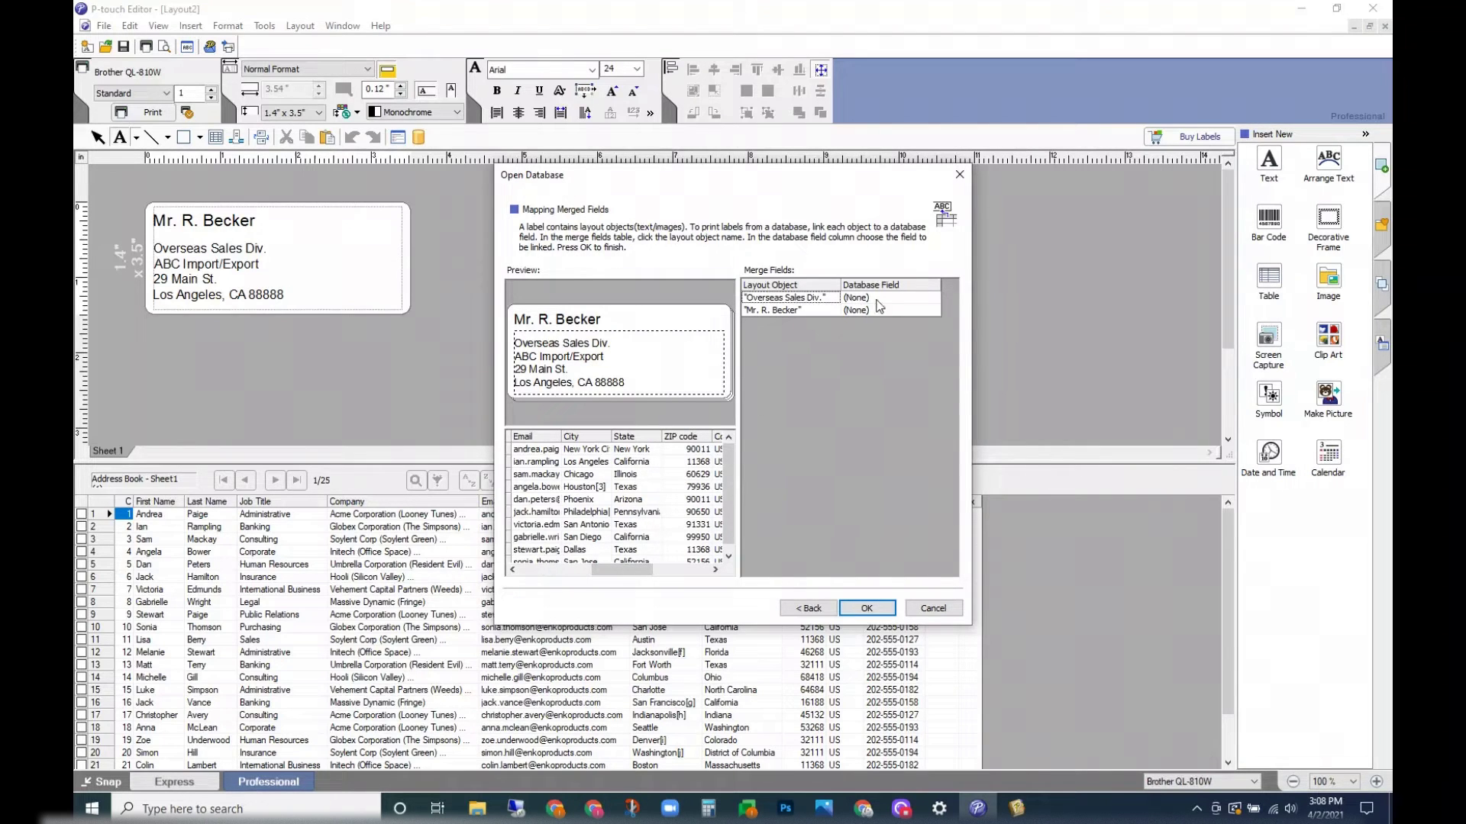
pyautogui.click(867, 609)
pyautogui.click(249, 291)
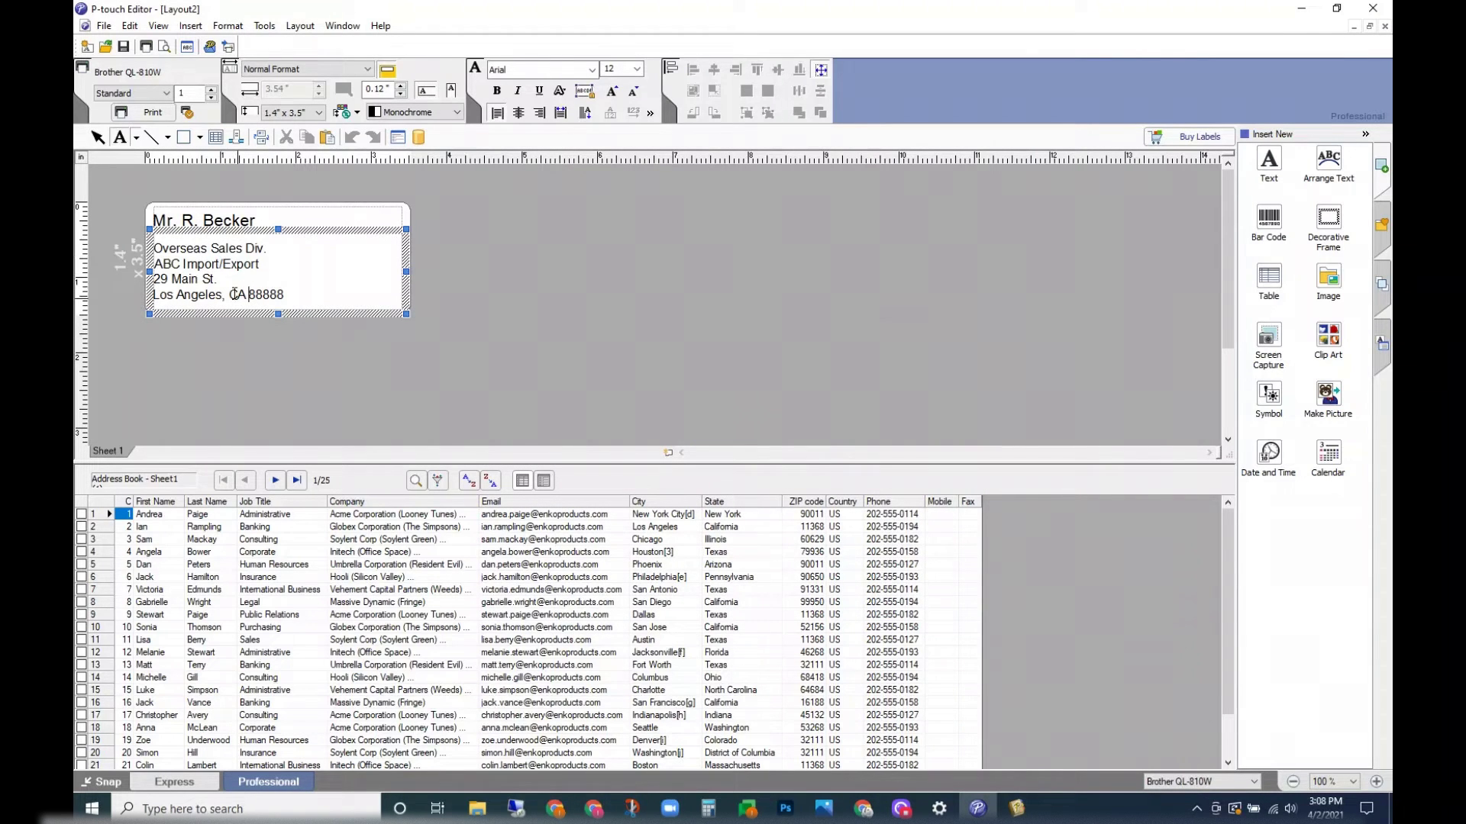
# Move the address text box aside and start merging the first record's fields as text objects.
pyautogui.moveTo(288, 239); pyautogui.dragTo(392, 245)
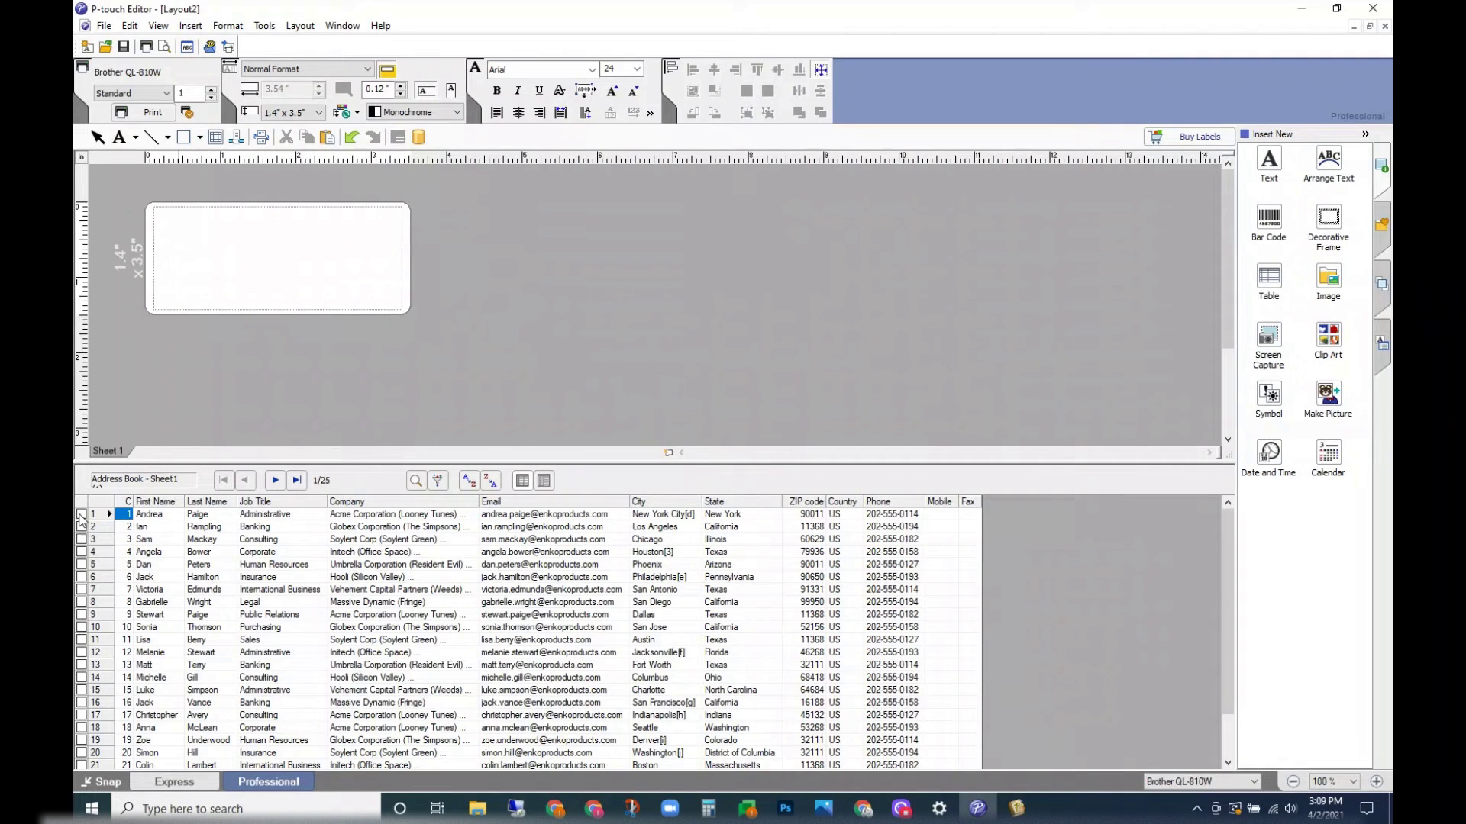
pyautogui.click(82, 516)
pyautogui.rightClick(98, 514)
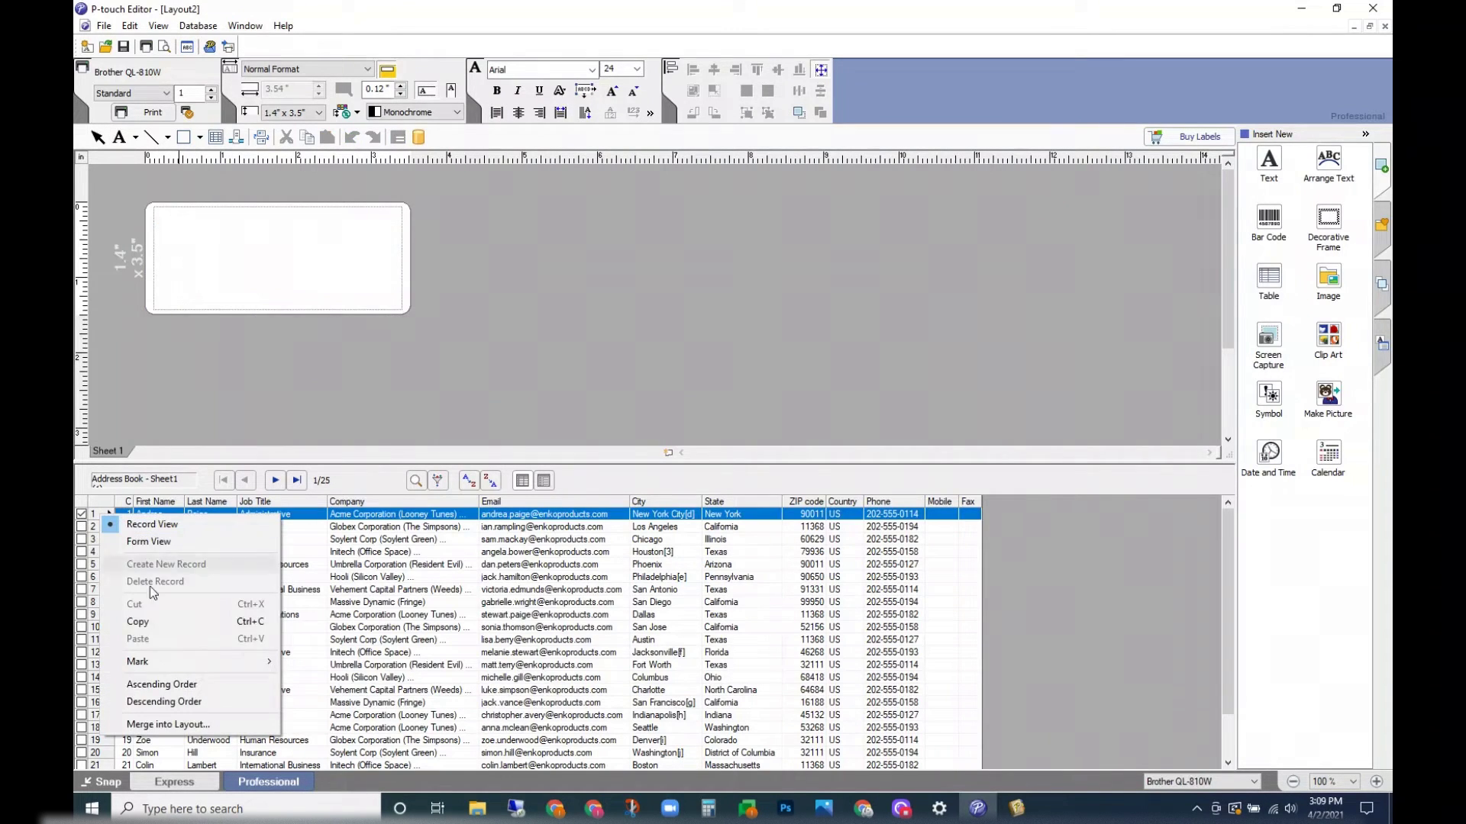
pyautogui.click(172, 717)
pyautogui.click(809, 314)
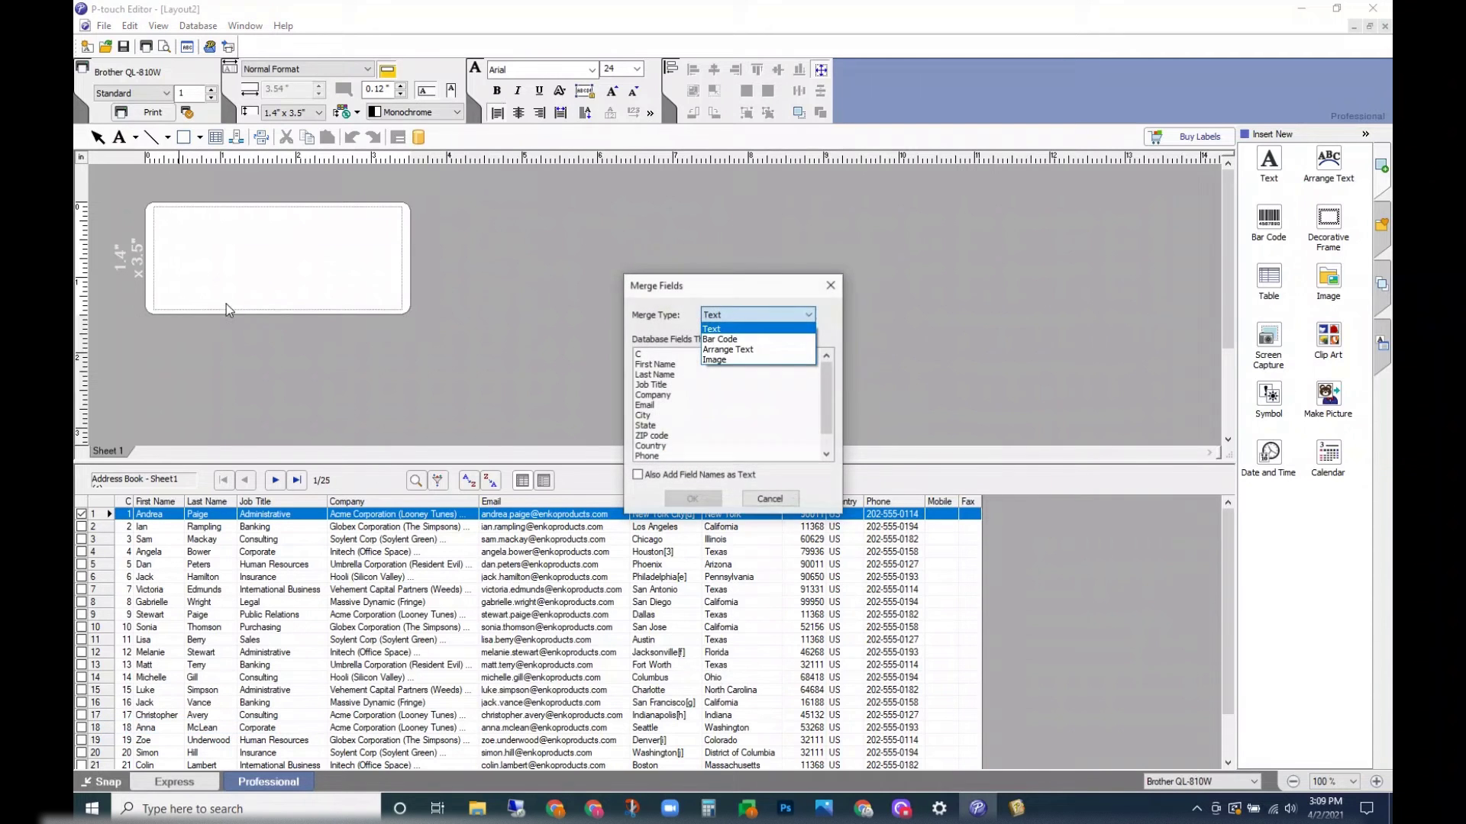
pyautogui.click(646, 368)
# Place First Name, Last Name, Job Title, Company, City, State and ZIP code fields on the label.
pyautogui.click(718, 315)
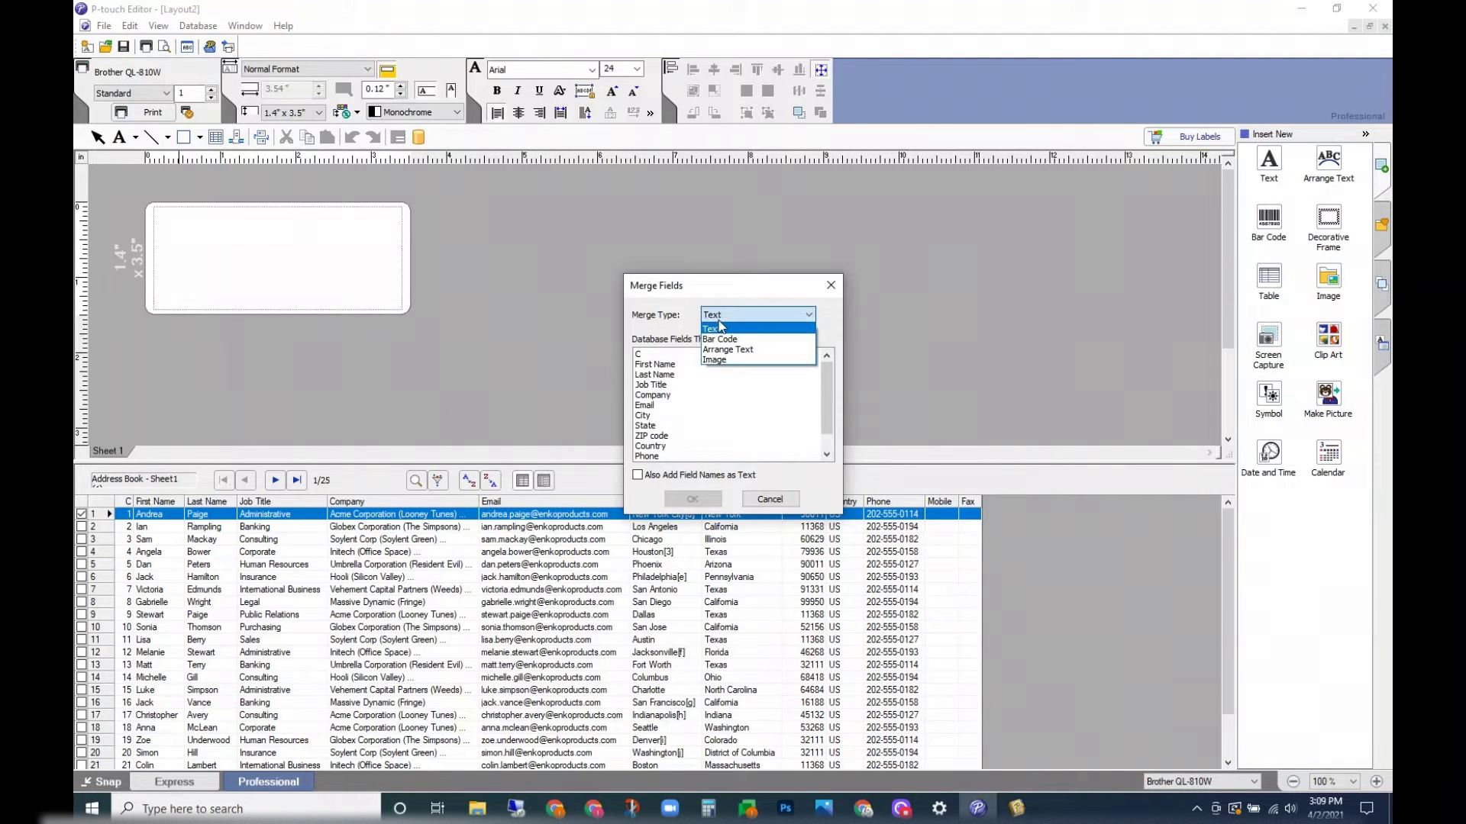
pyautogui.click(668, 329)
pyautogui.click(664, 365)
pyautogui.keyDown('shift'); pyautogui.click(663, 375); pyautogui.keyUp('shift')
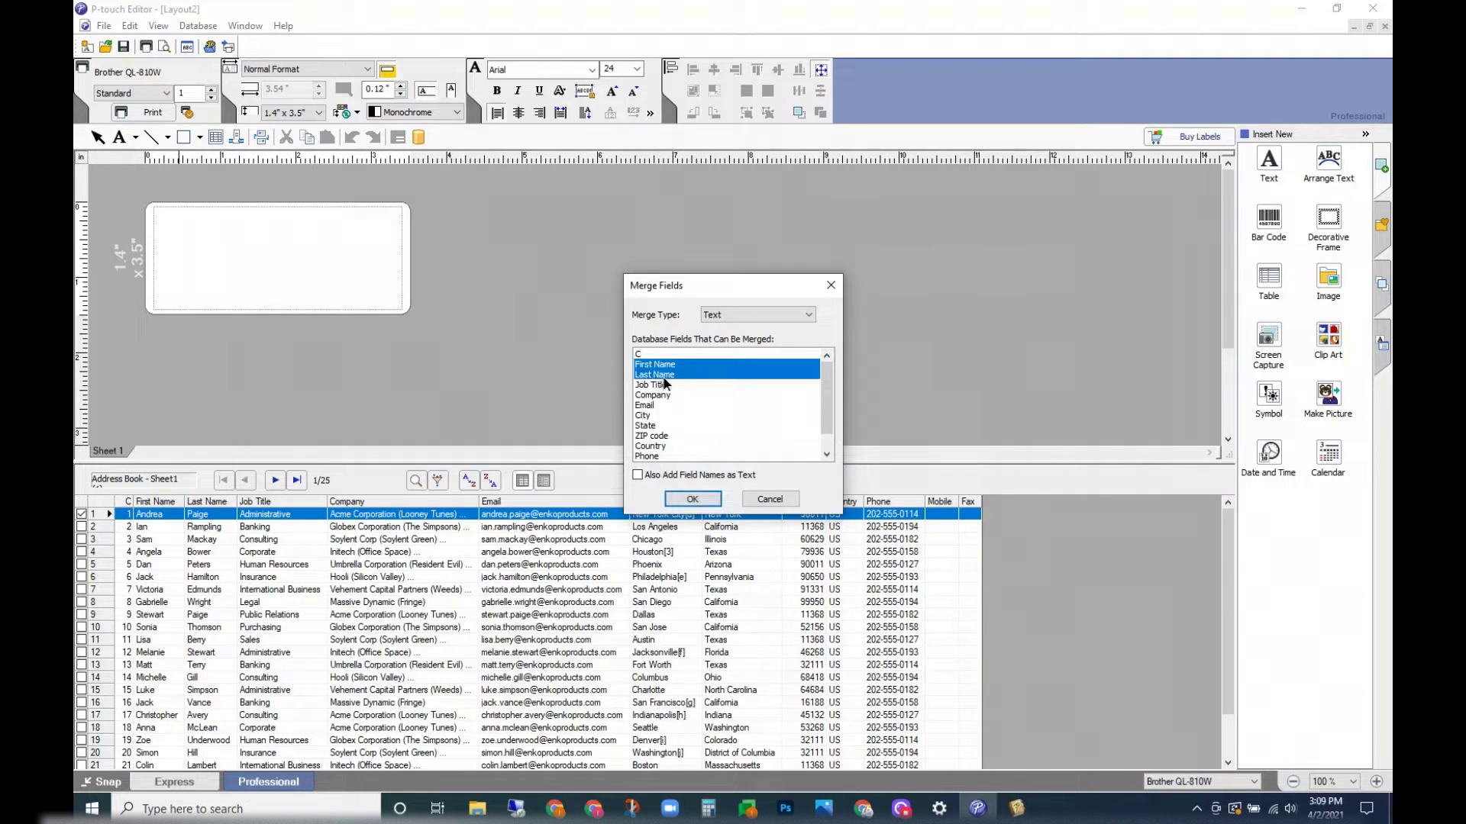
pyautogui.keyDown('shift'); pyautogui.click(663, 395); pyautogui.keyUp('shift')
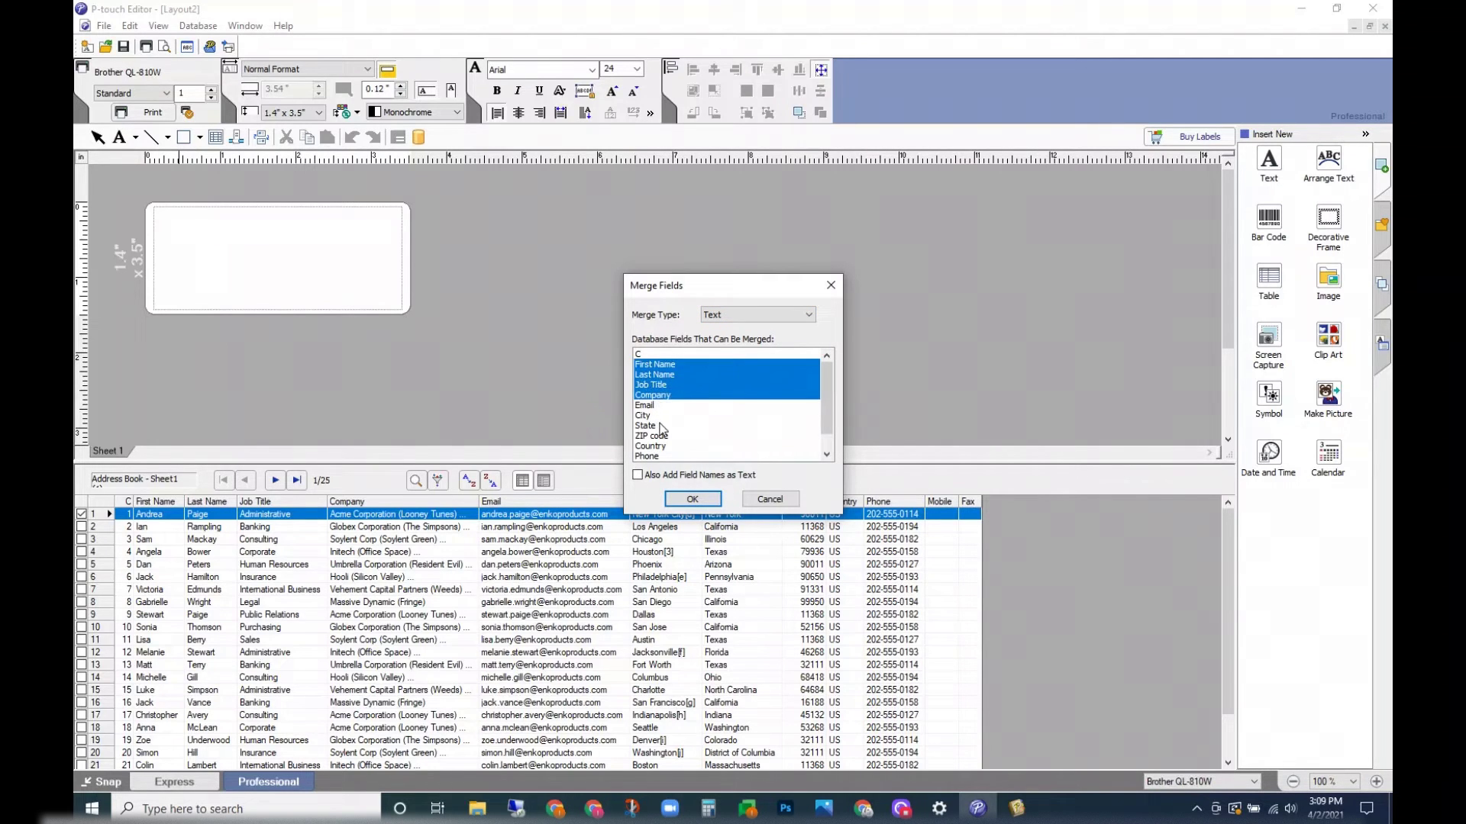
pyautogui.keyDown('ctrl'); pyautogui.click(650, 416); pyautogui.keyUp('ctrl')
pyautogui.keyDown('ctrl'); pyautogui.click(650, 426); pyautogui.keyUp('ctrl')
pyautogui.keyDown('ctrl'); pyautogui.click(653, 436); pyautogui.keyUp('ctrl')
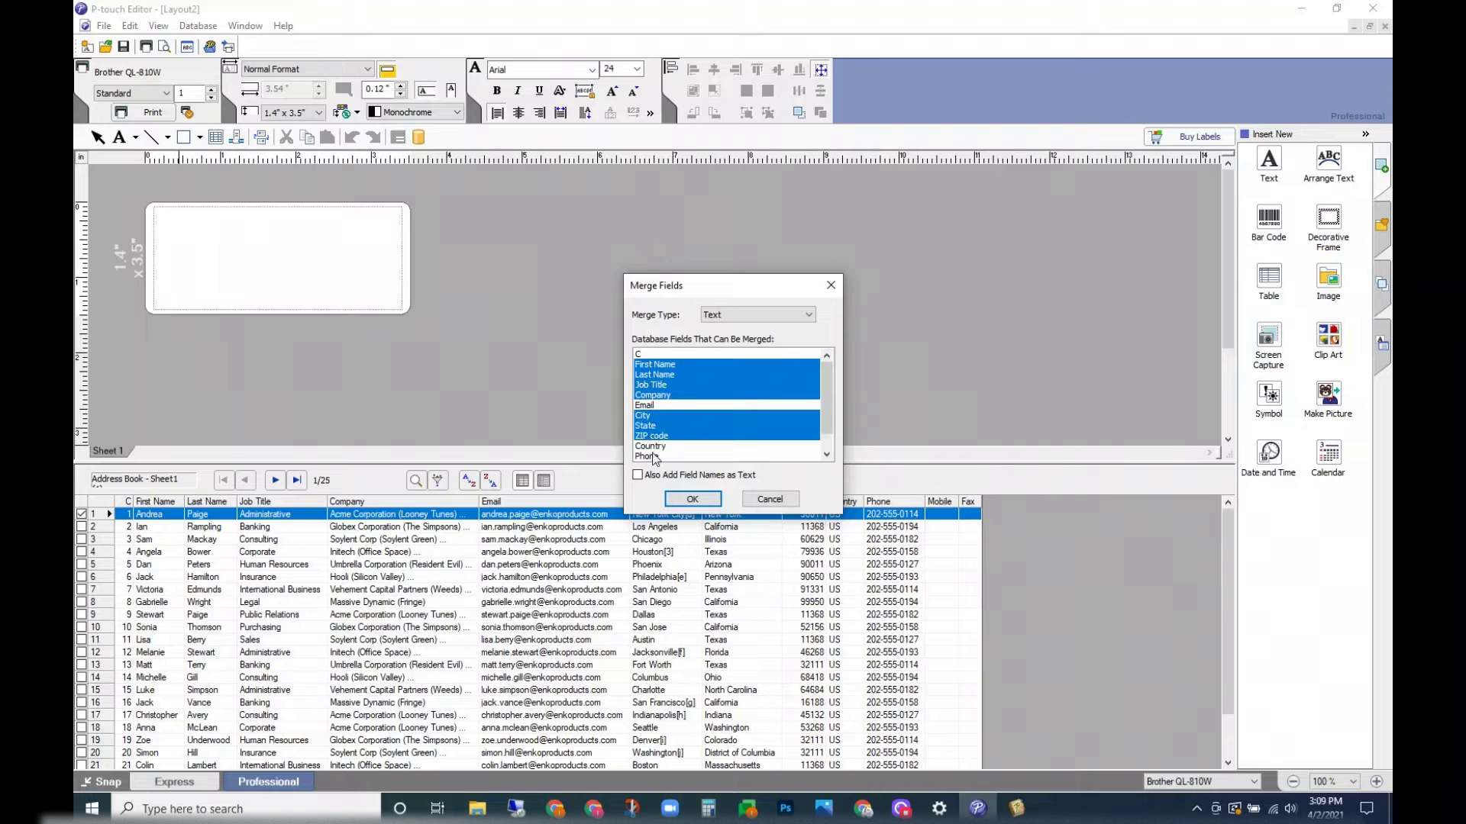
pyautogui.click(692, 500)
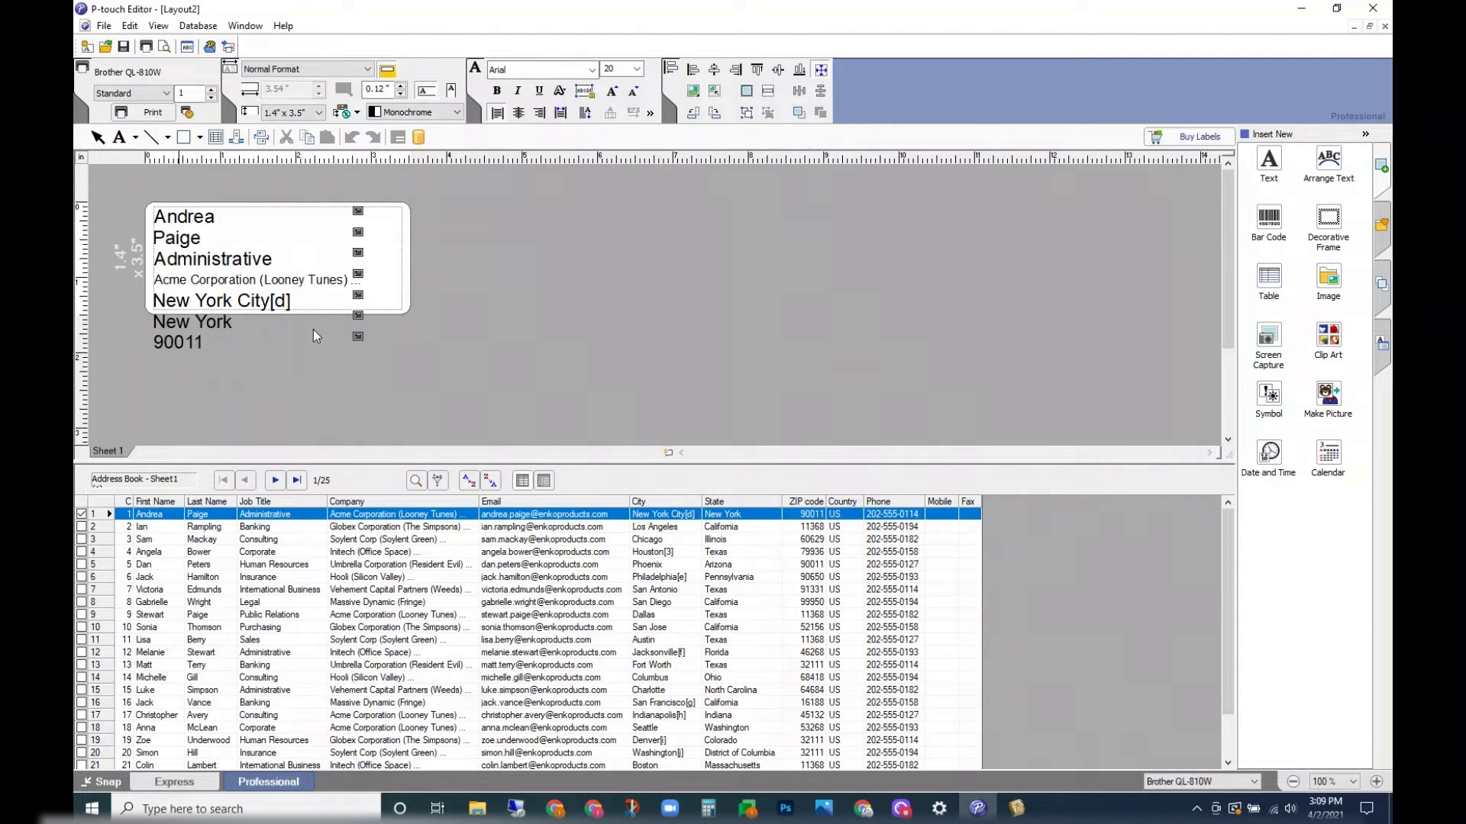
# Delete the New York City field and move the State and ZIP fields up under the company line.
pyautogui.click(252, 300)
pyautogui.moveTo(252, 305); pyautogui.dragTo(524, 306)
pyautogui.press('Delete')
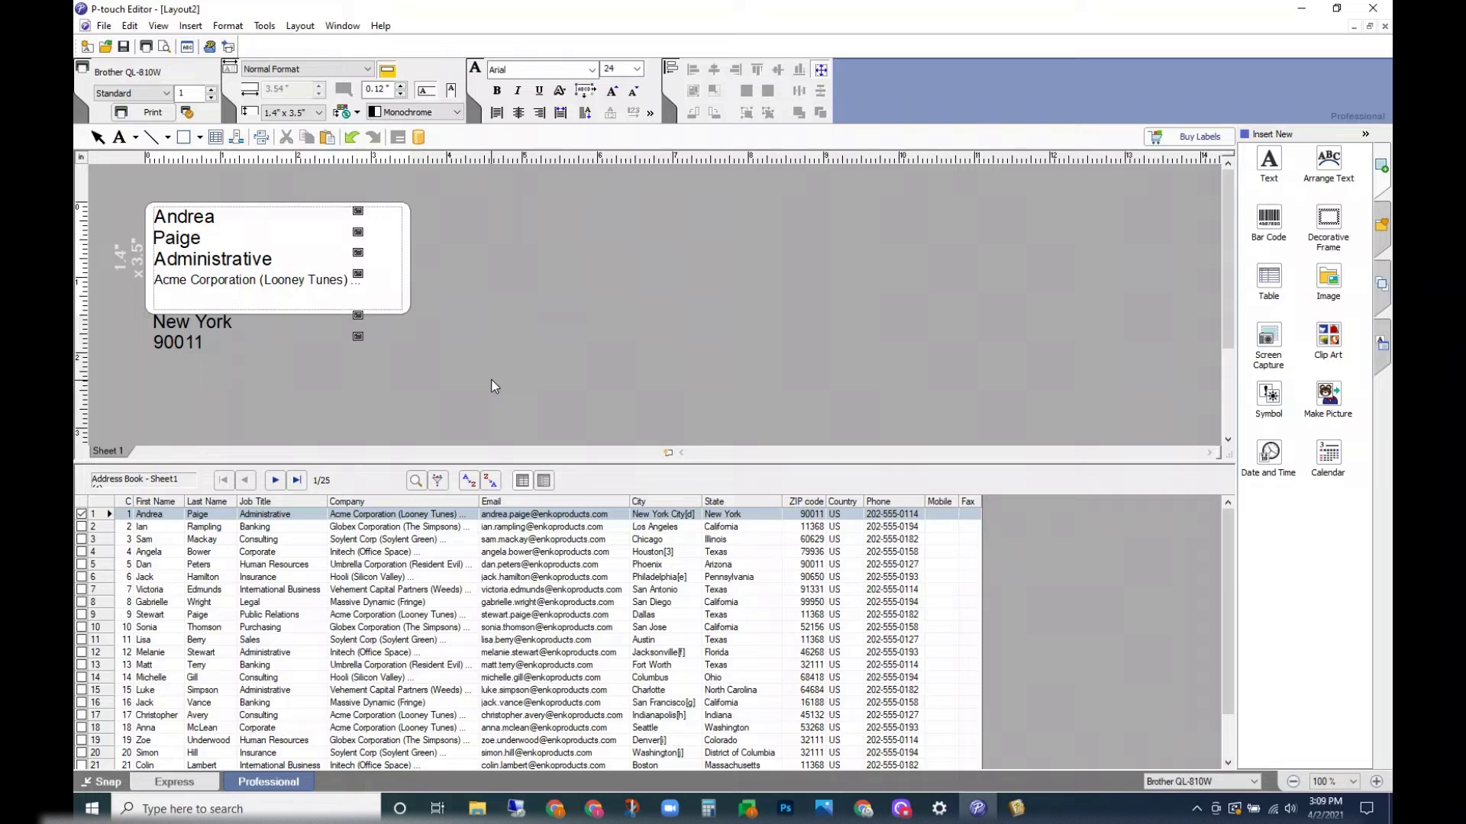
pyautogui.click(184, 325)
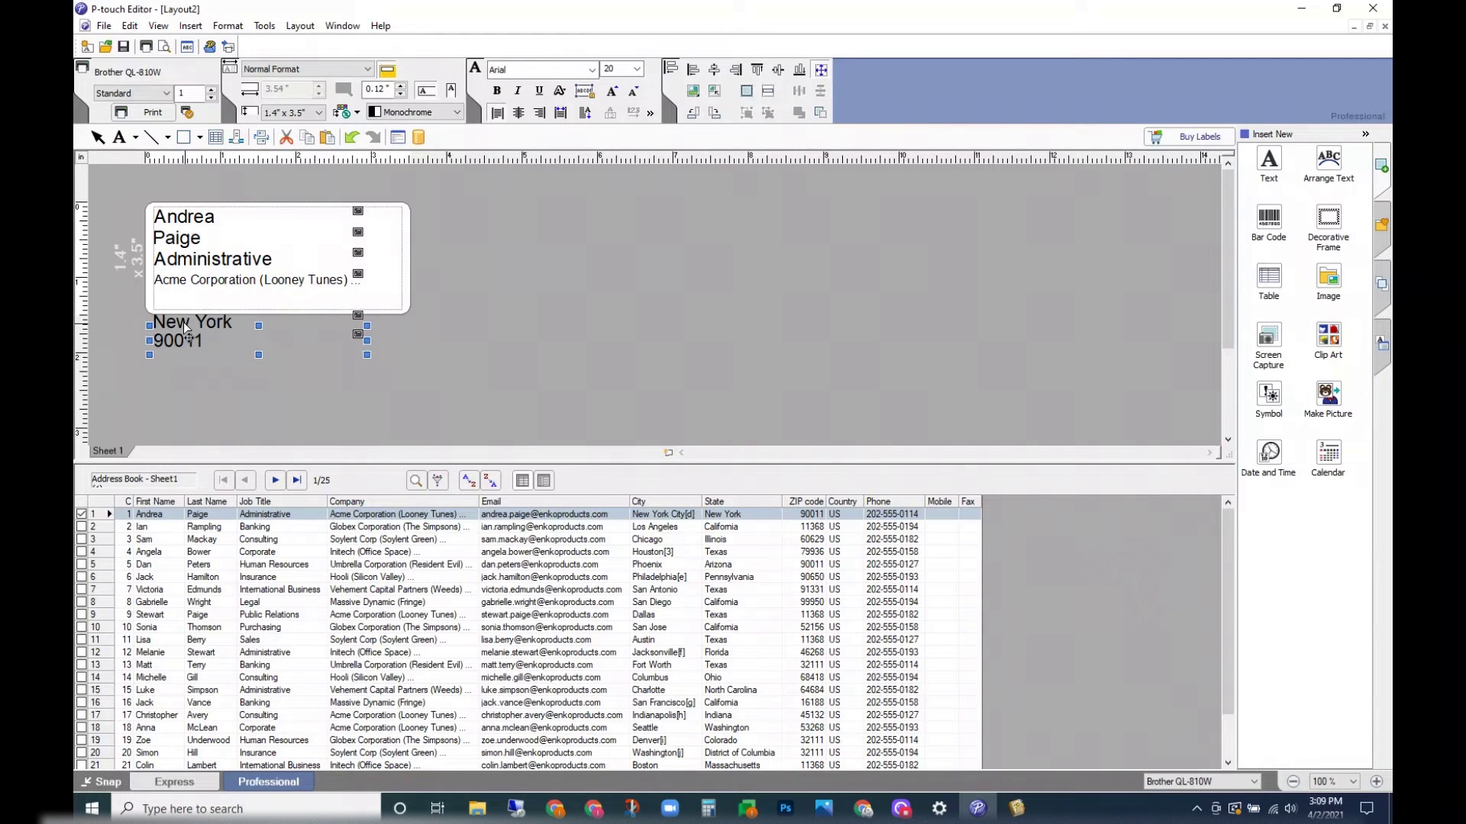
pyautogui.moveTo(190, 326)
pyautogui.mouseDown()
pyautogui.moveTo(197, 337)
pyautogui.moveTo(194, 301)
pyautogui.moveTo(196, 358)
pyautogui.moveTo(200, 305)
pyautogui.mouseUp()
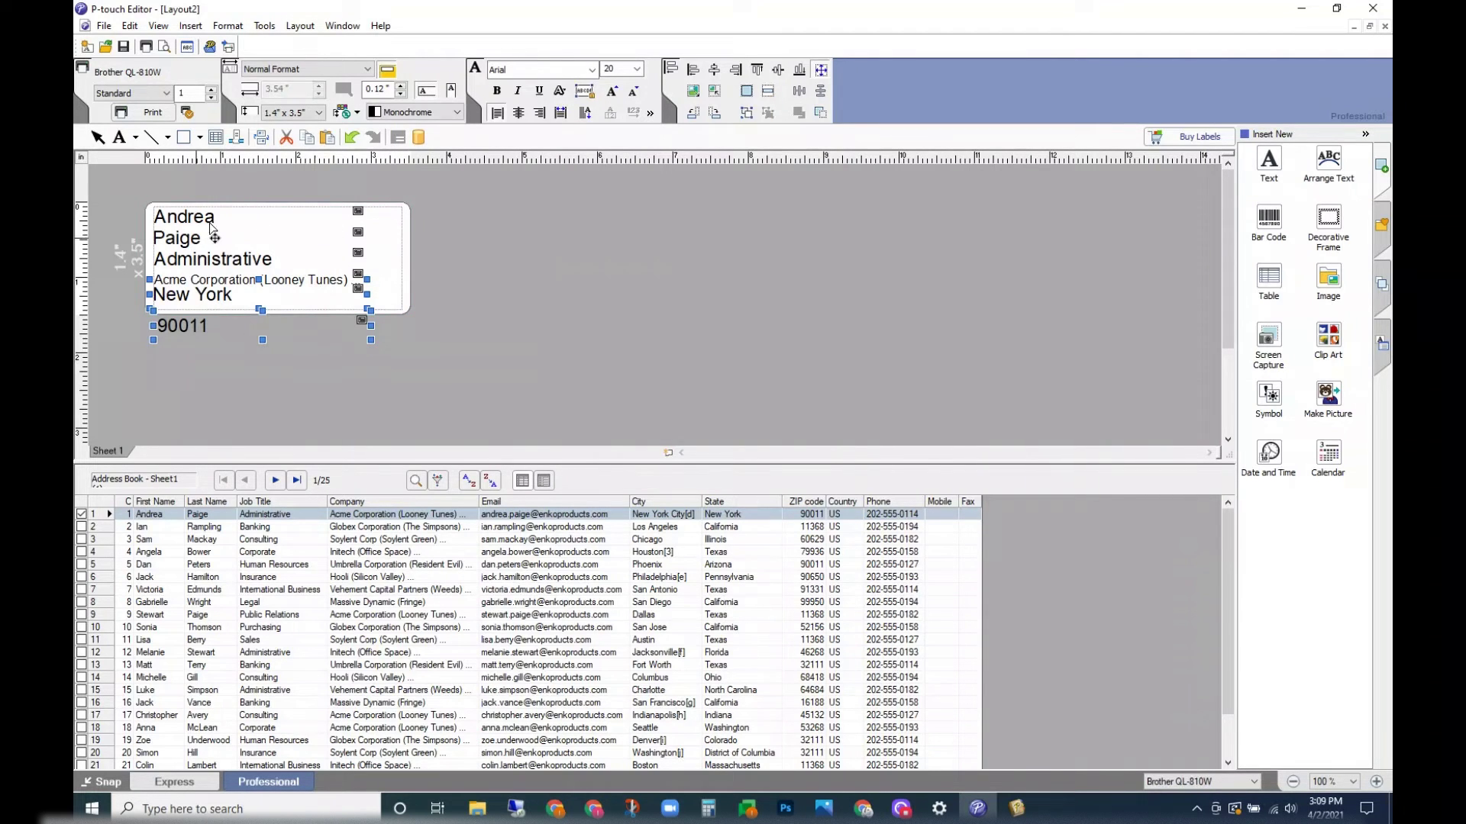
# Select the name, job title, company, state and ZIP fields and set them to 12 pt.
pyautogui.doubleClick(452, 187)
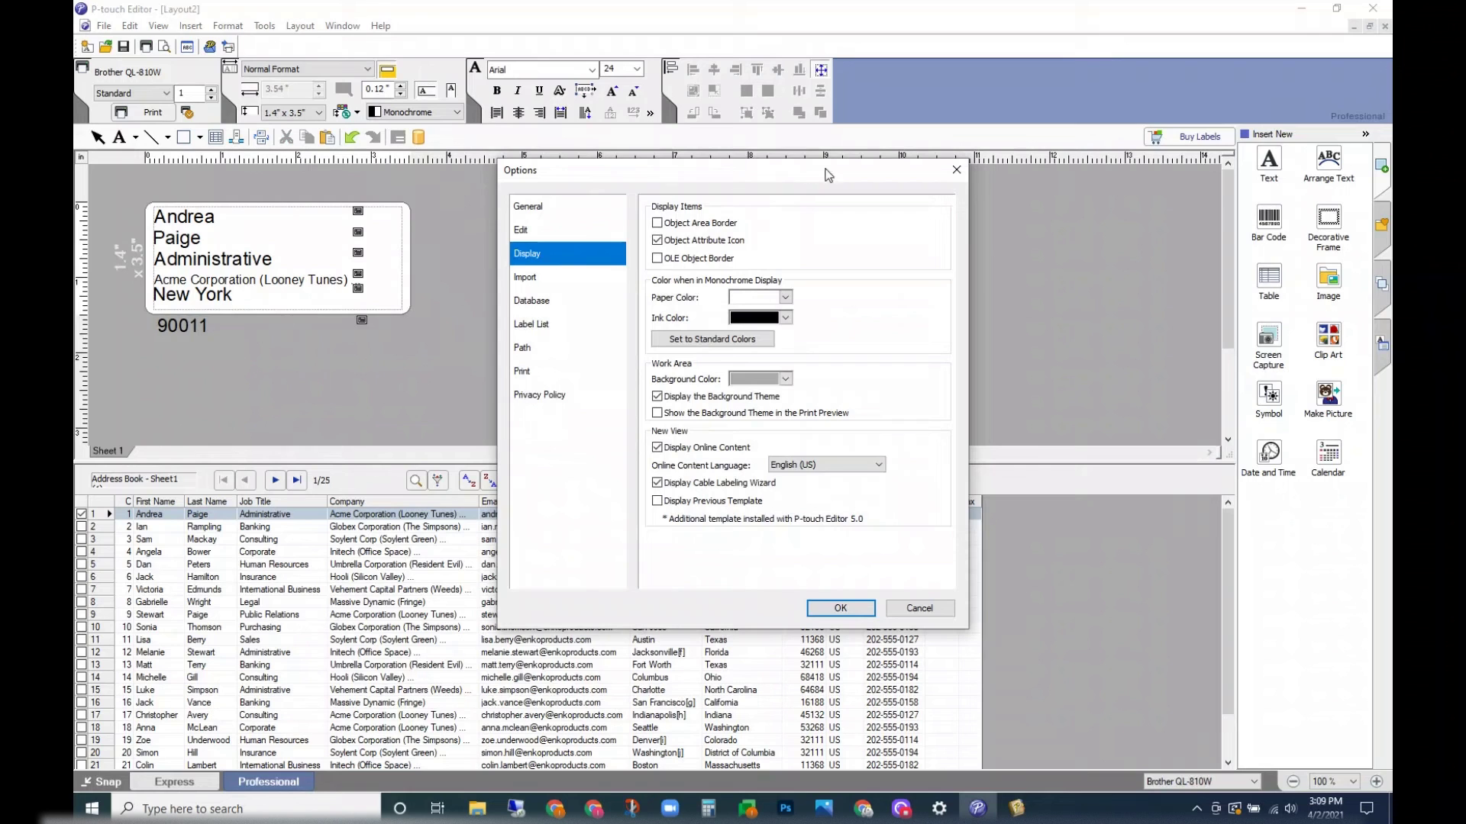
pyautogui.click(957, 170)
pyautogui.click(200, 243)
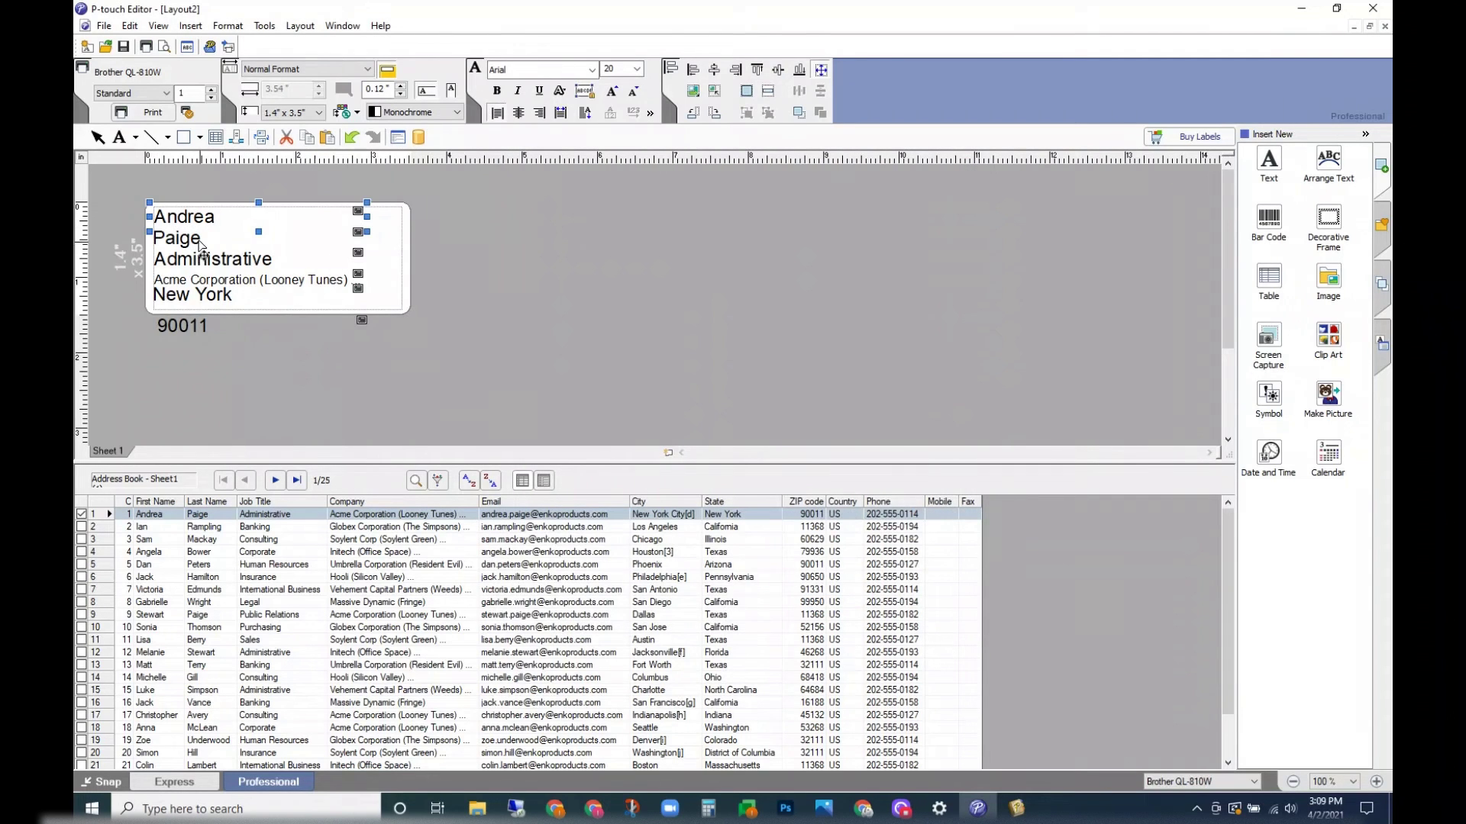
pyautogui.keyDown('shift'); pyautogui.click(206, 260); pyautogui.keyUp('shift')
pyautogui.keyDown('shift'); pyautogui.click(200, 280); pyautogui.keyUp('shift')
pyautogui.keyDown('shift'); pyautogui.click(195, 295); pyautogui.keyUp('shift')
pyautogui.keyDown('shift'); pyautogui.click(184, 328); pyautogui.keyUp('shift')
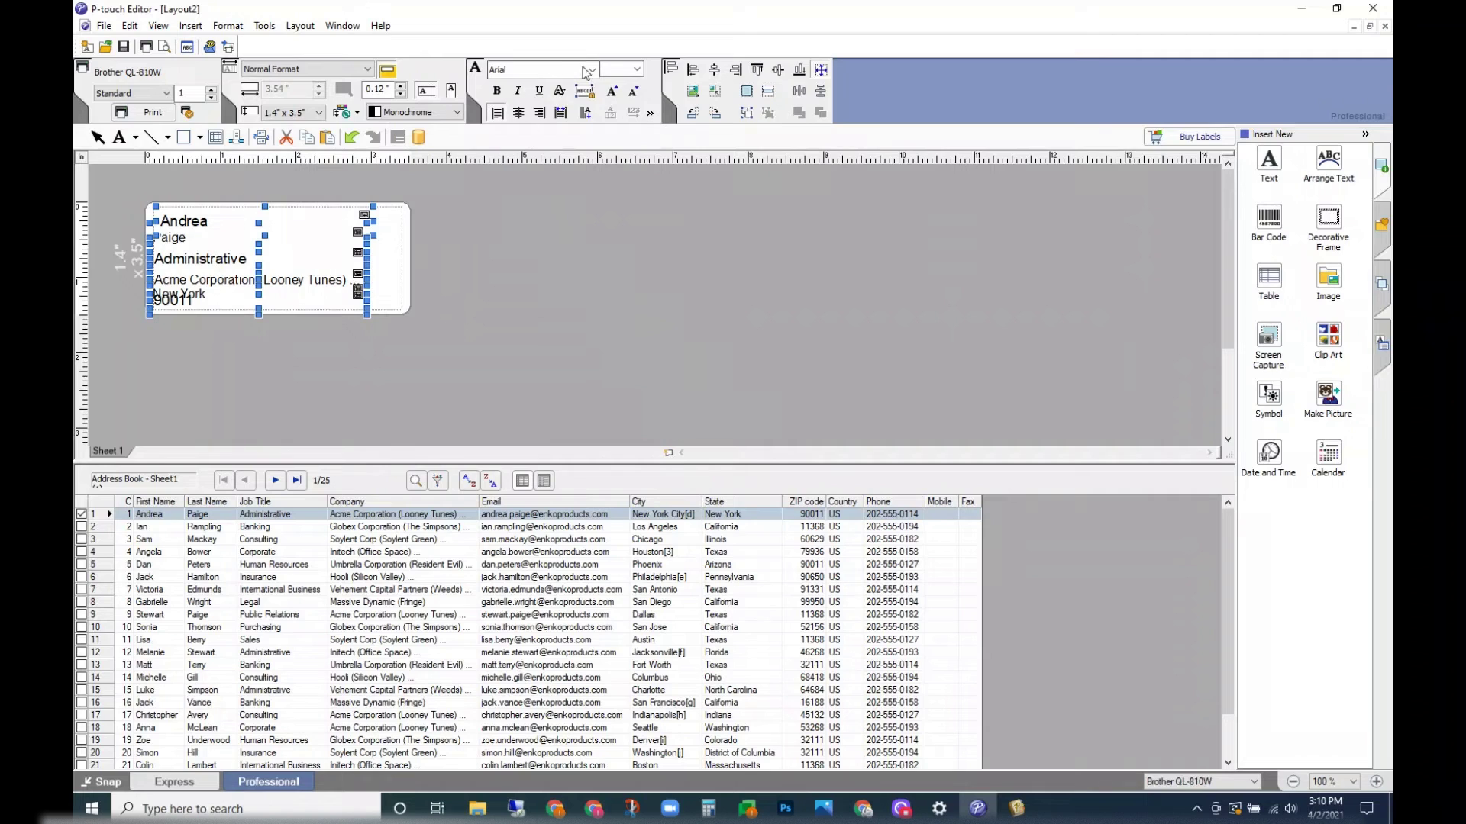
pyautogui.click(637, 69)
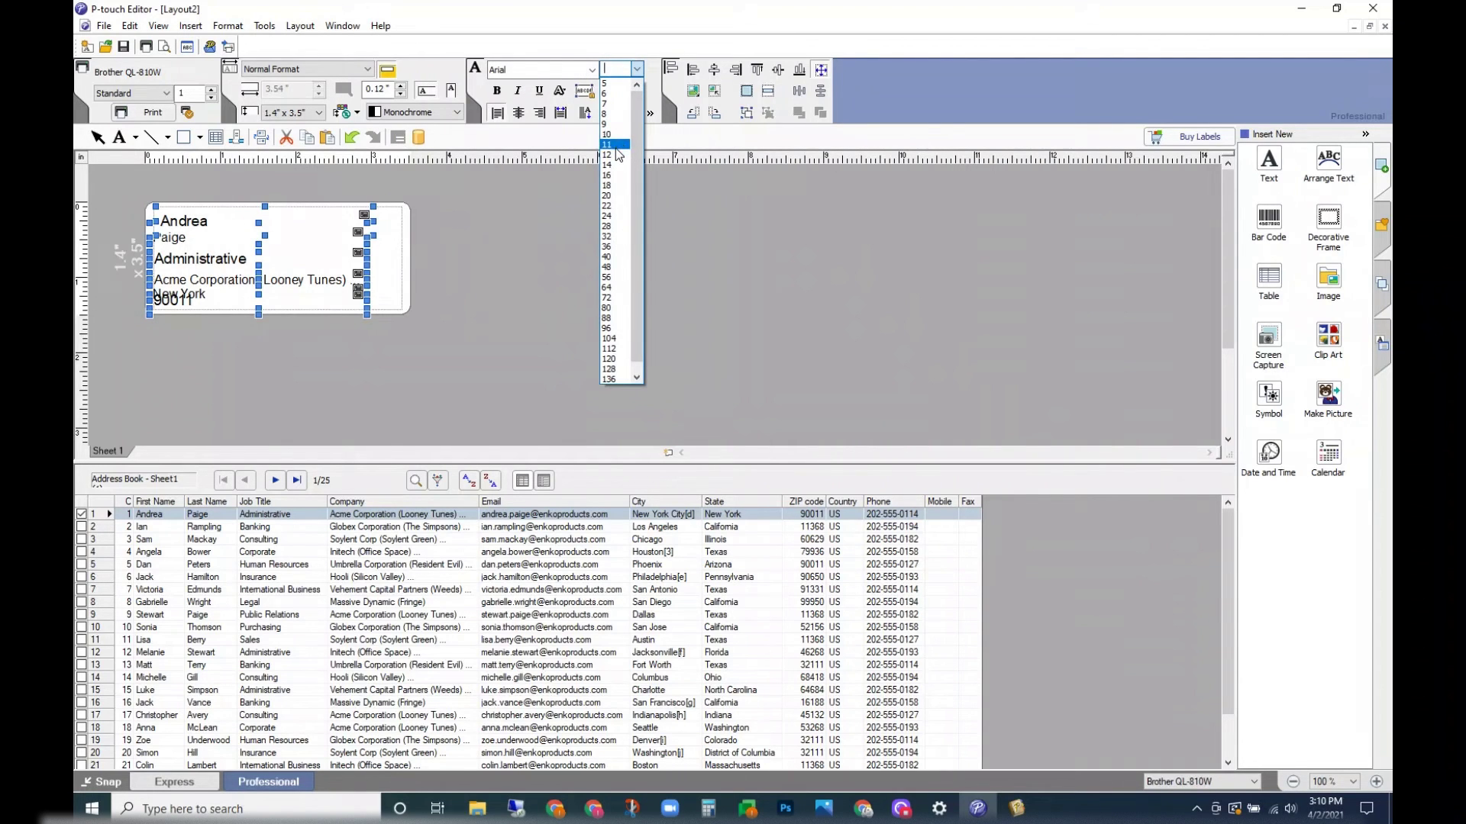
pyautogui.click(616, 155)
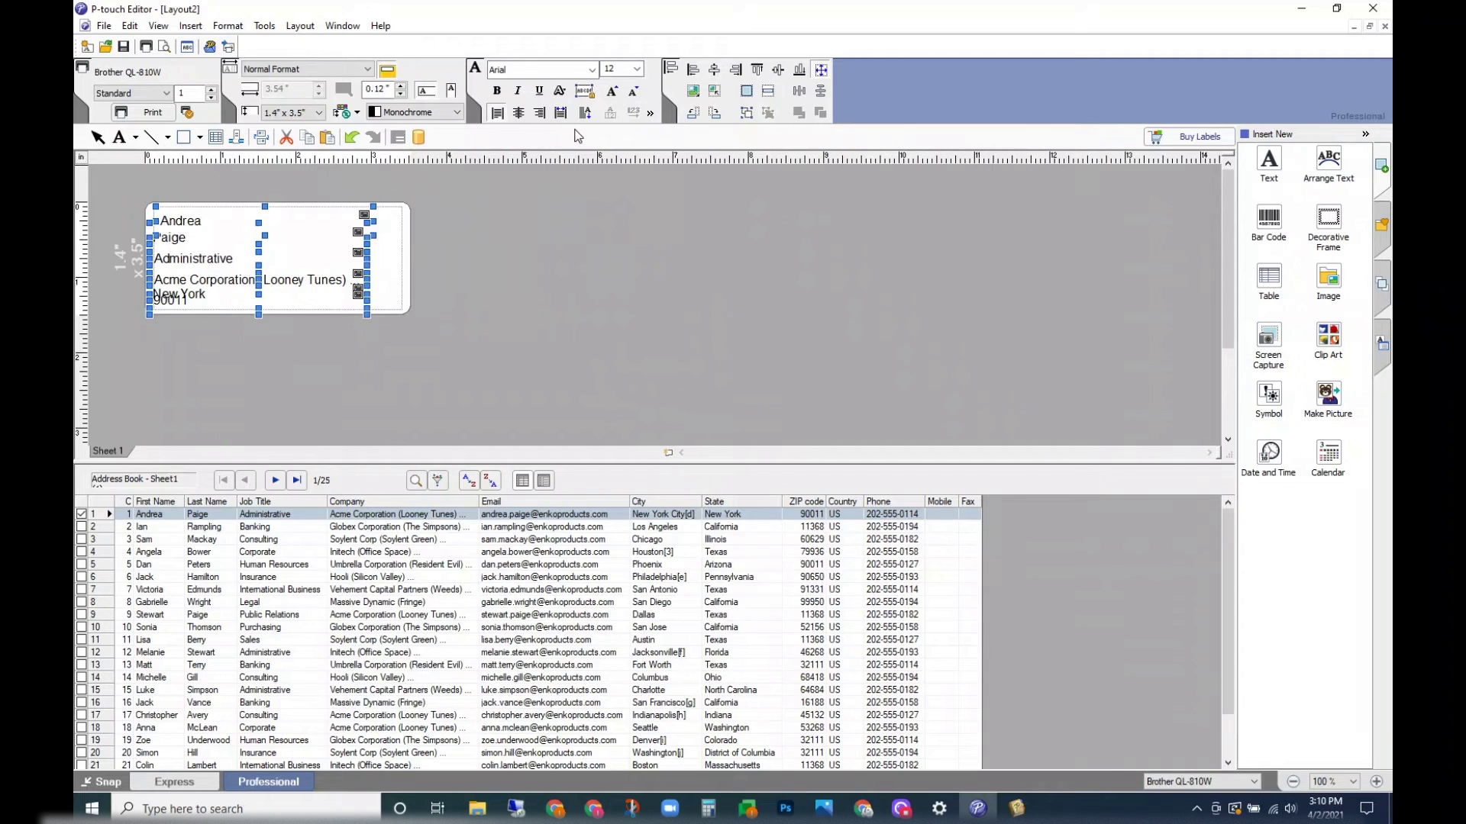
# Space all six fields evenly down the label and align them flush left.
pyautogui.click(650, 113)
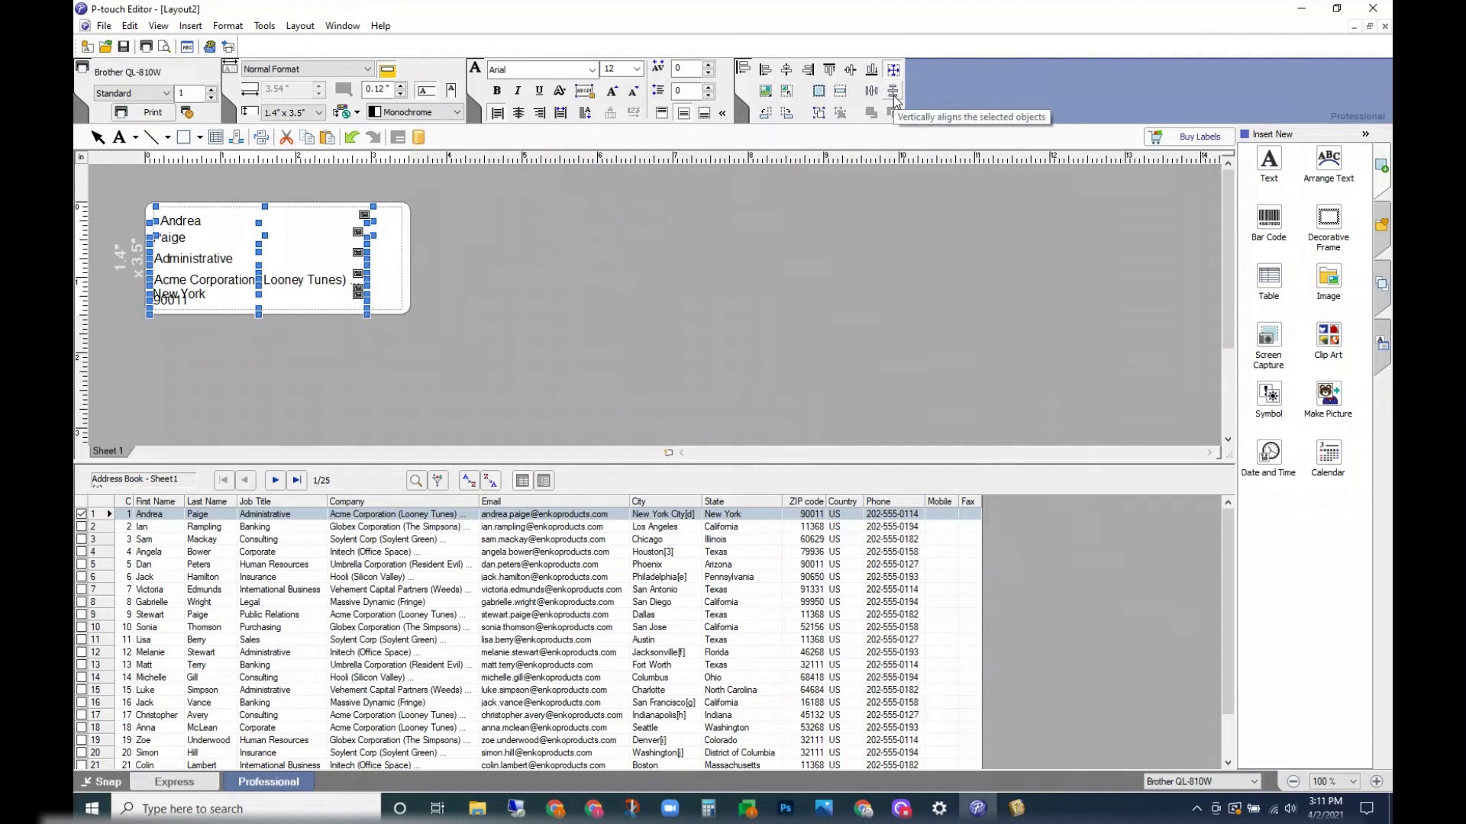
pyautogui.click(894, 96)
pyautogui.click(611, 276)
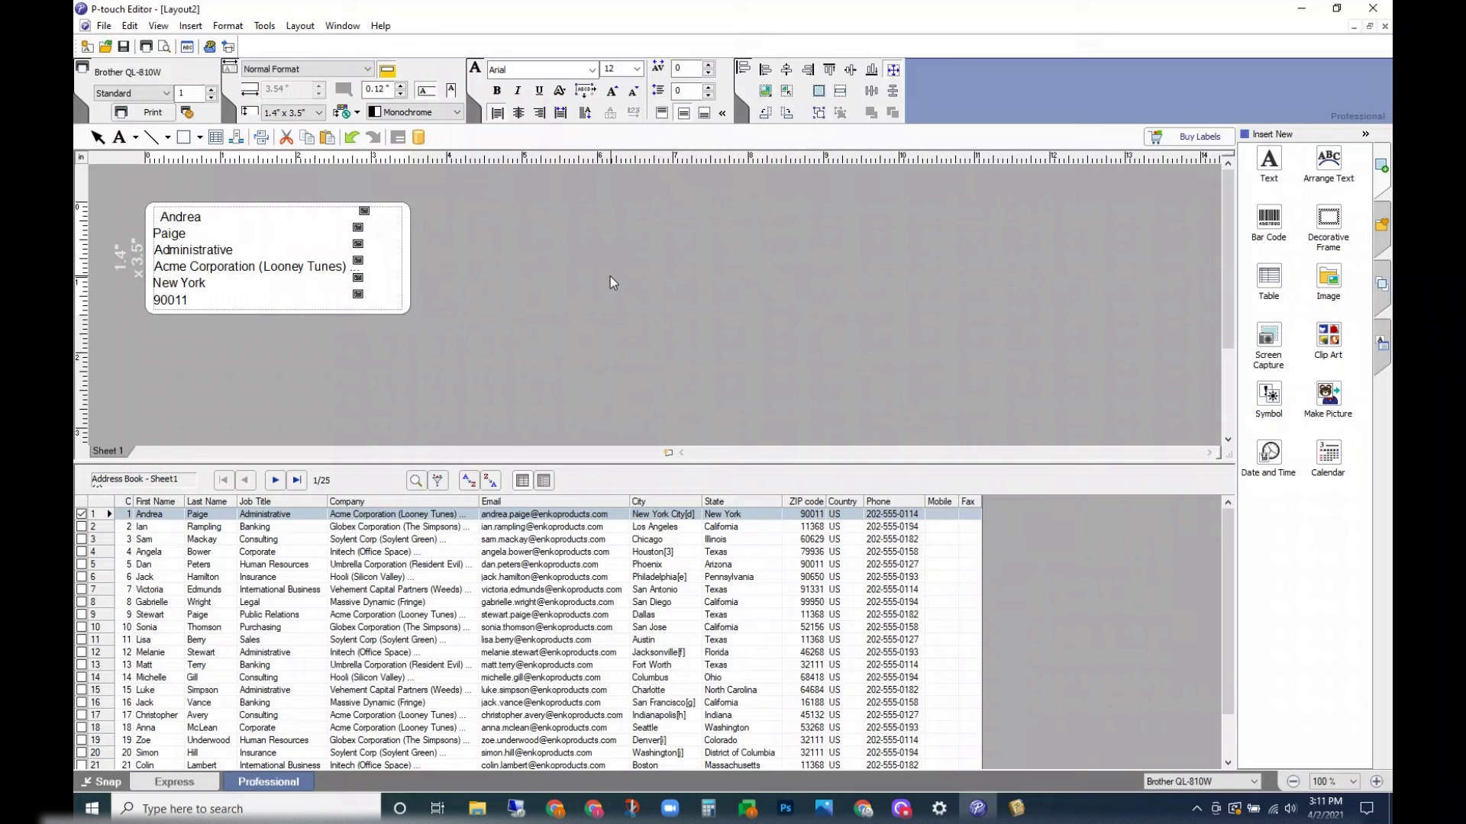
pyautogui.click(189, 227)
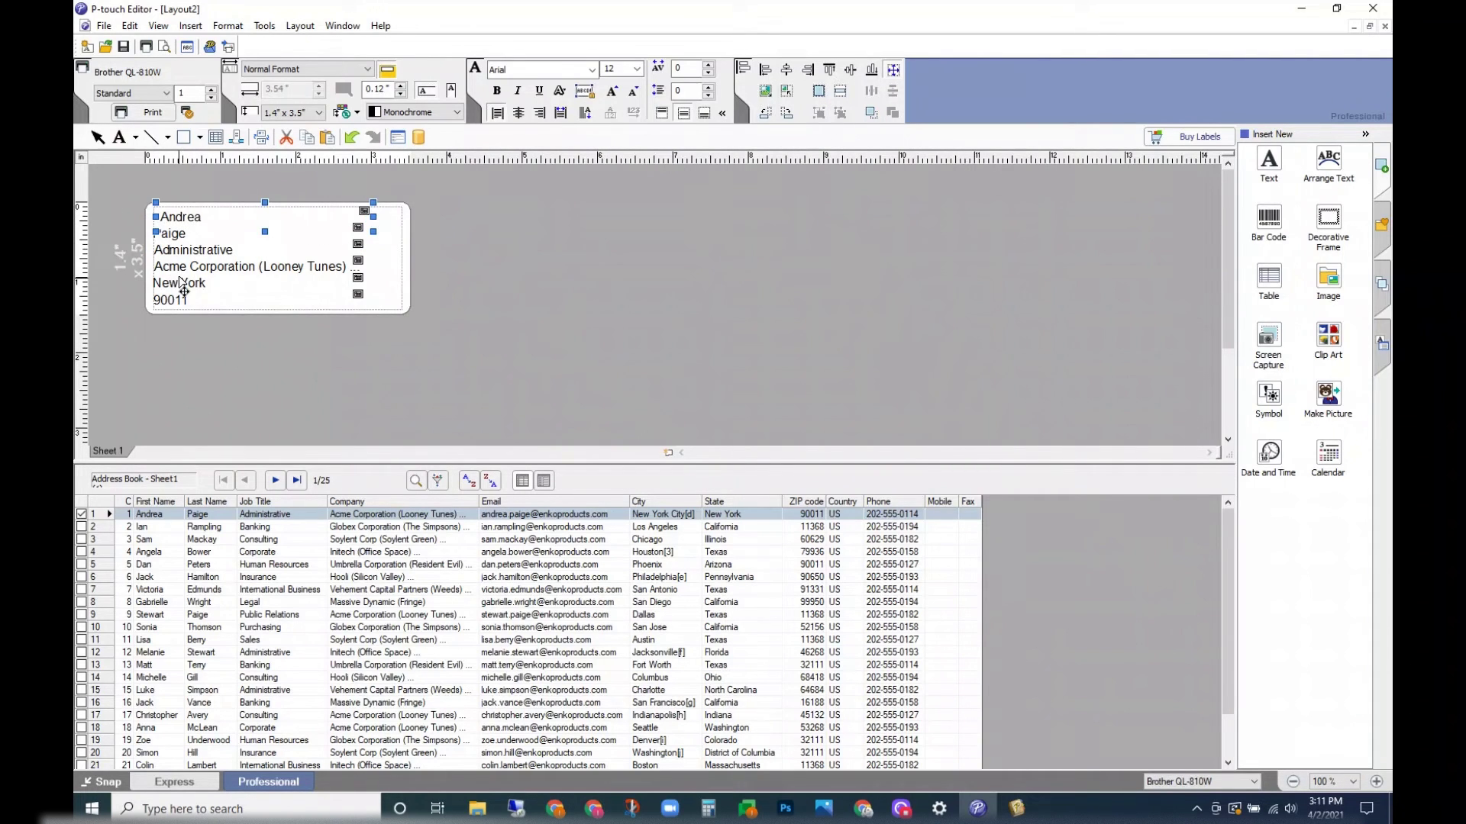
pyautogui.hotkey('ctrl', 'a')
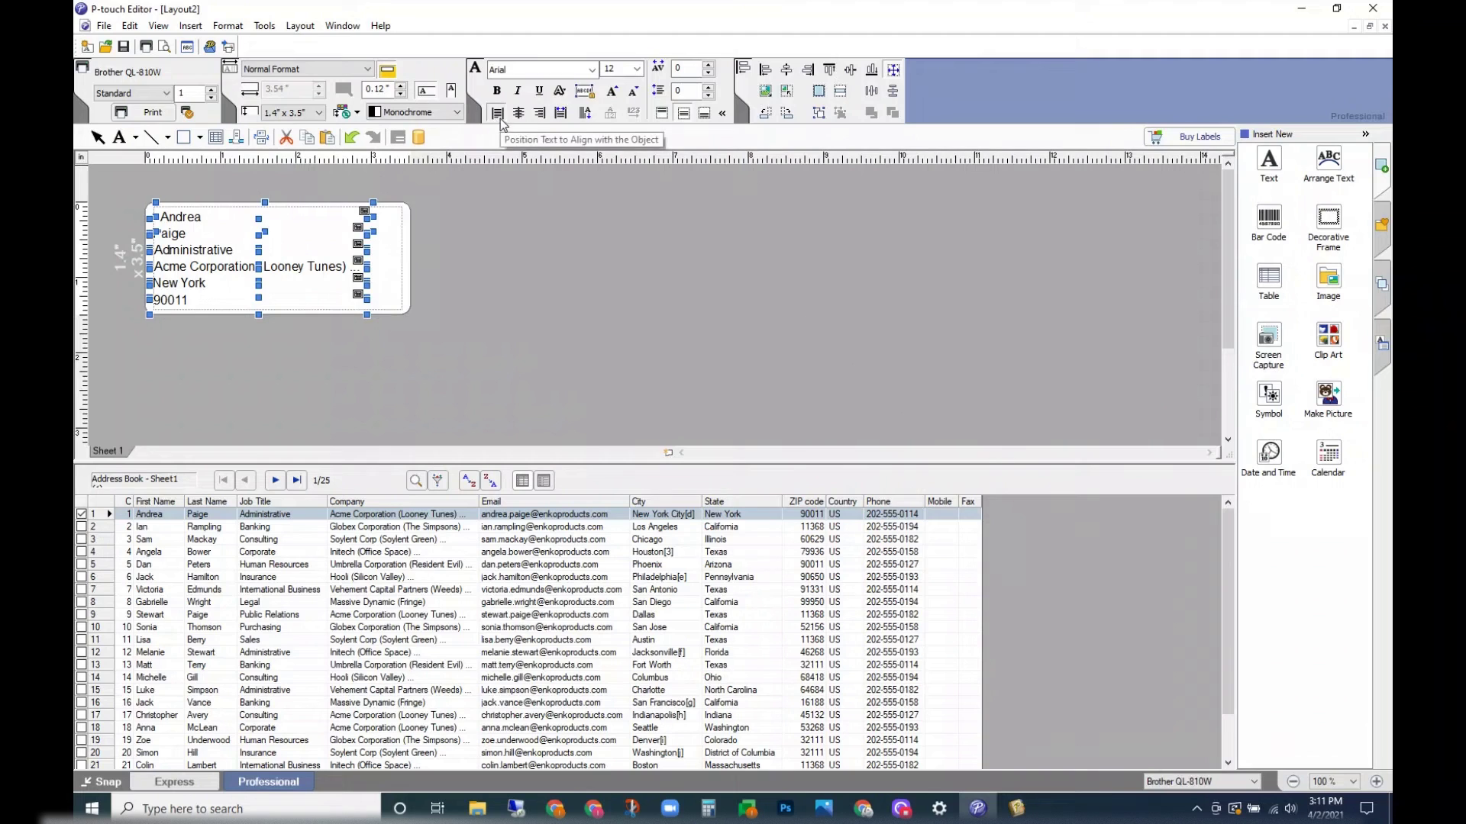
pyautogui.click(743, 69)
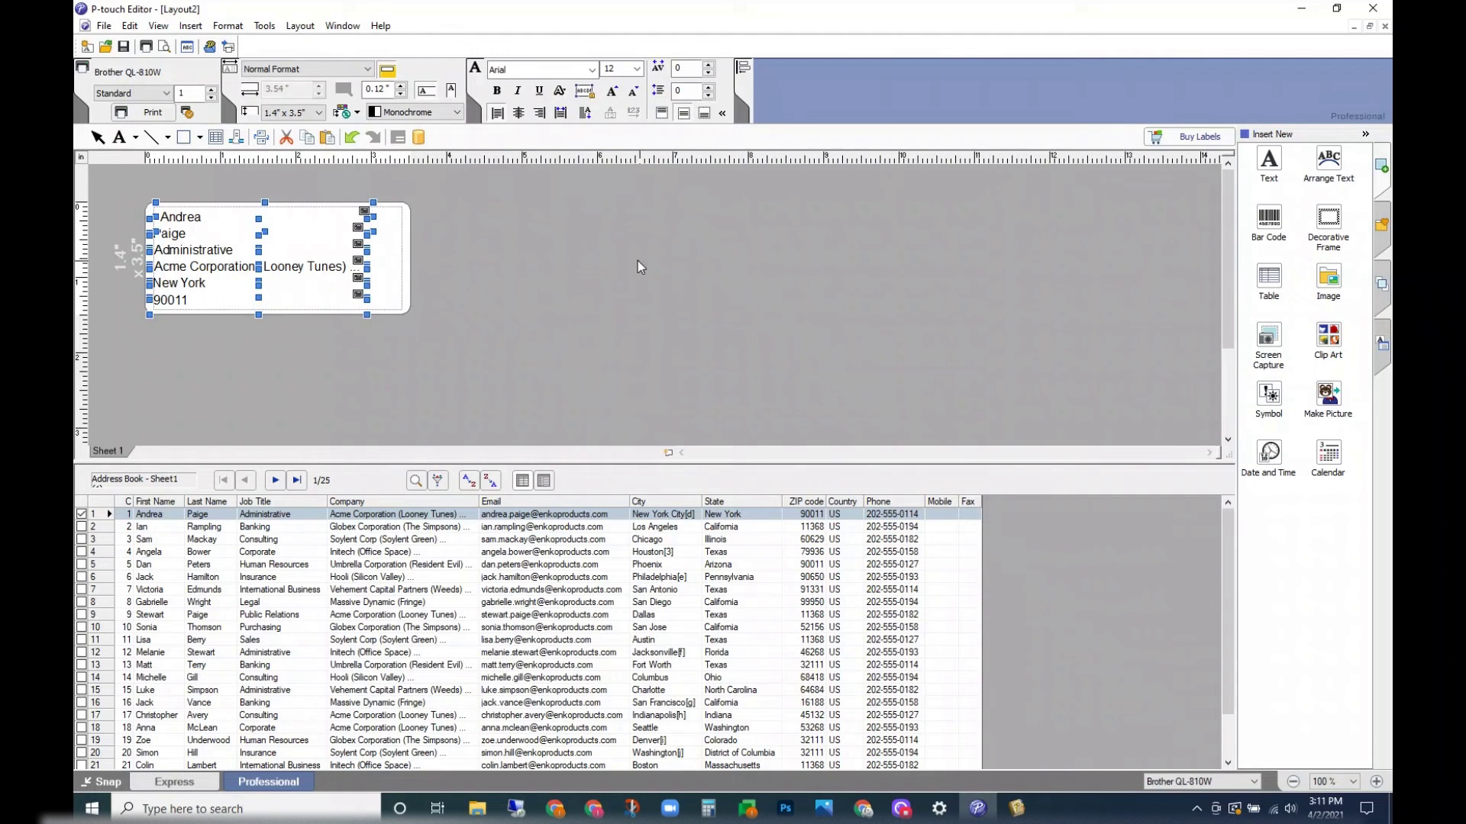
pyautogui.click(744, 69)
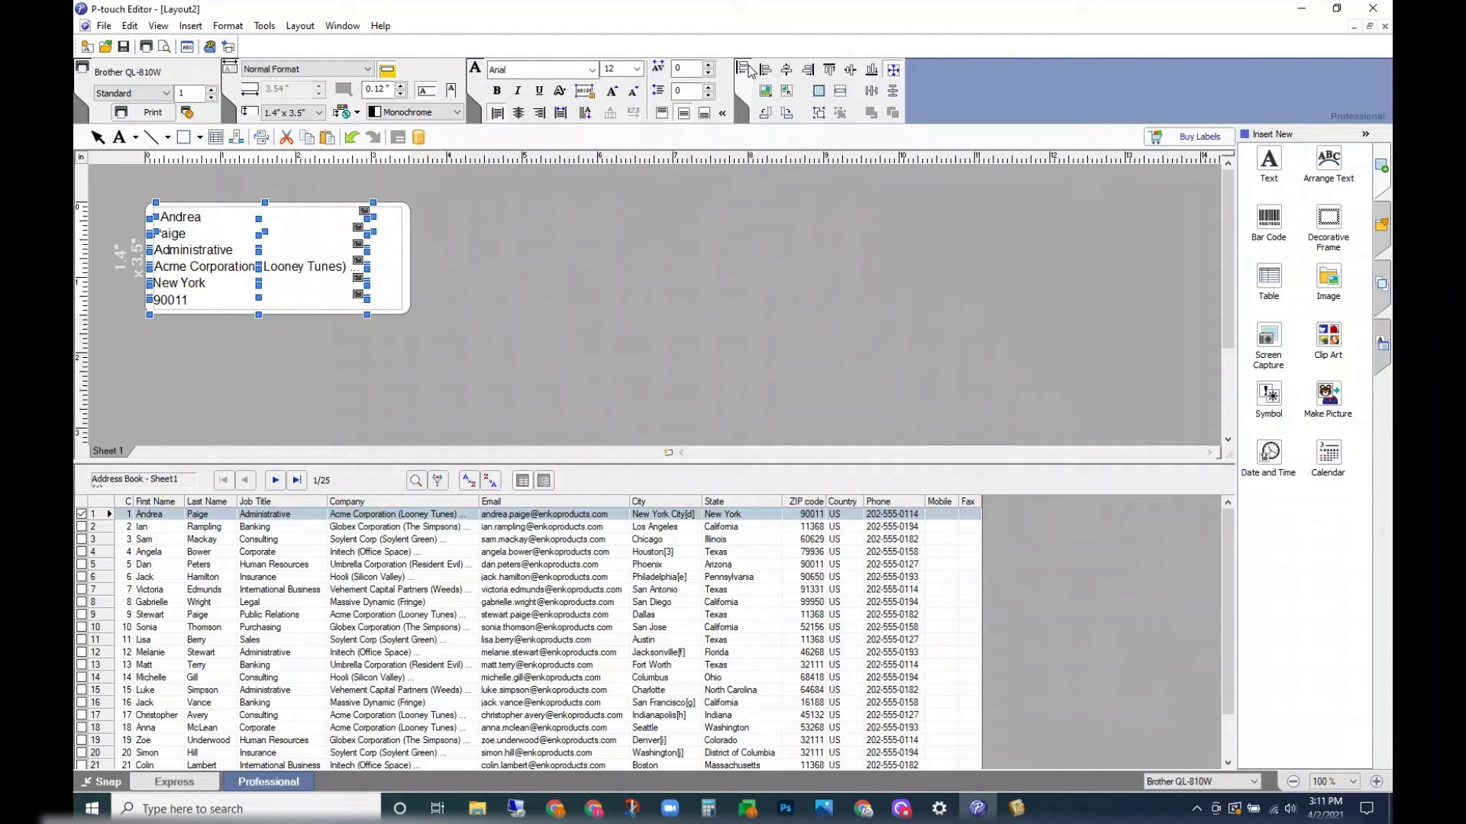
pyautogui.click(699, 225)
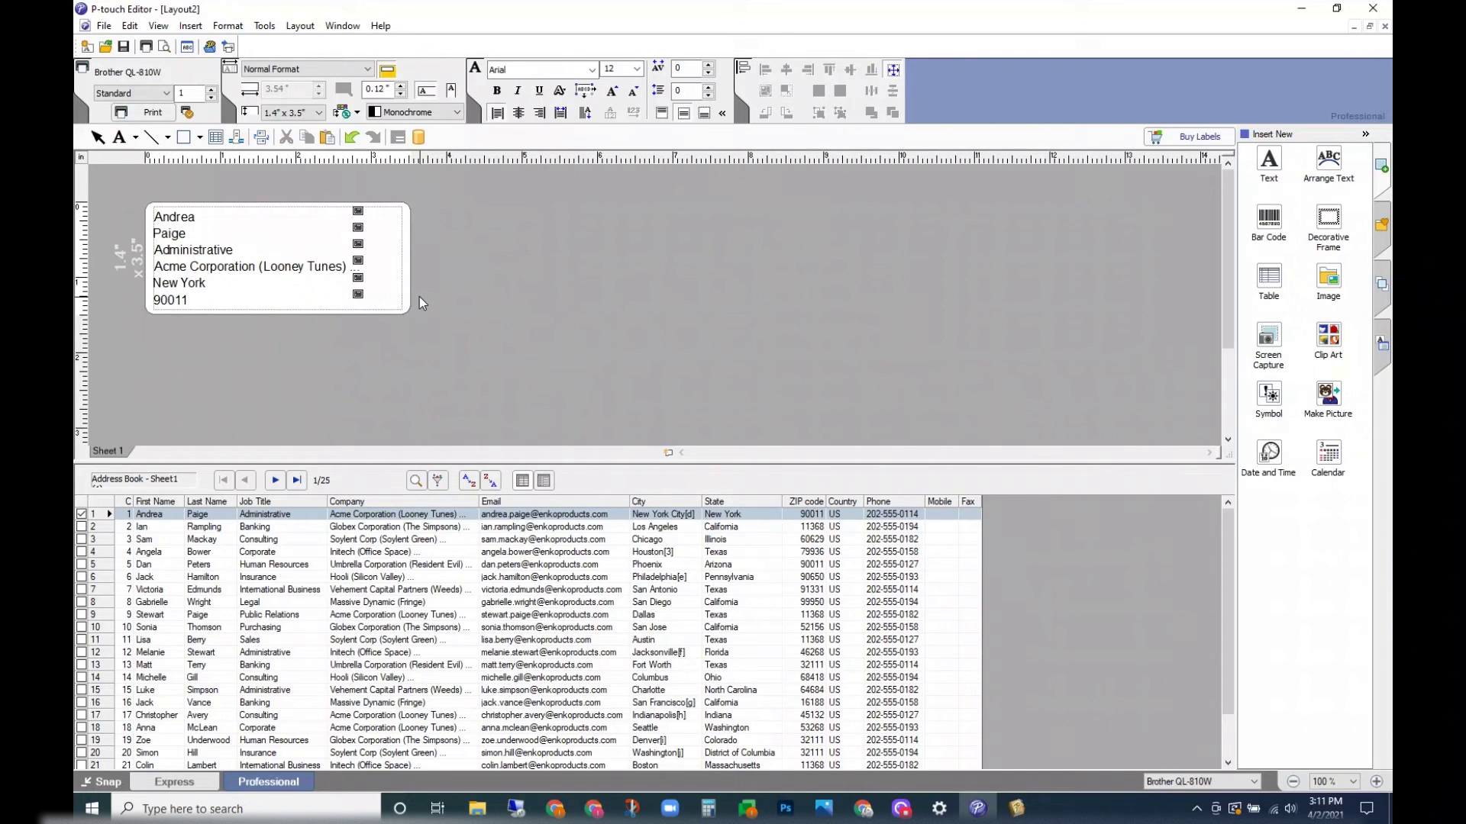
# Preview the label with record 4: Corporate, Initech (Office Space), Texas, 79936.
pyautogui.click(199, 551)
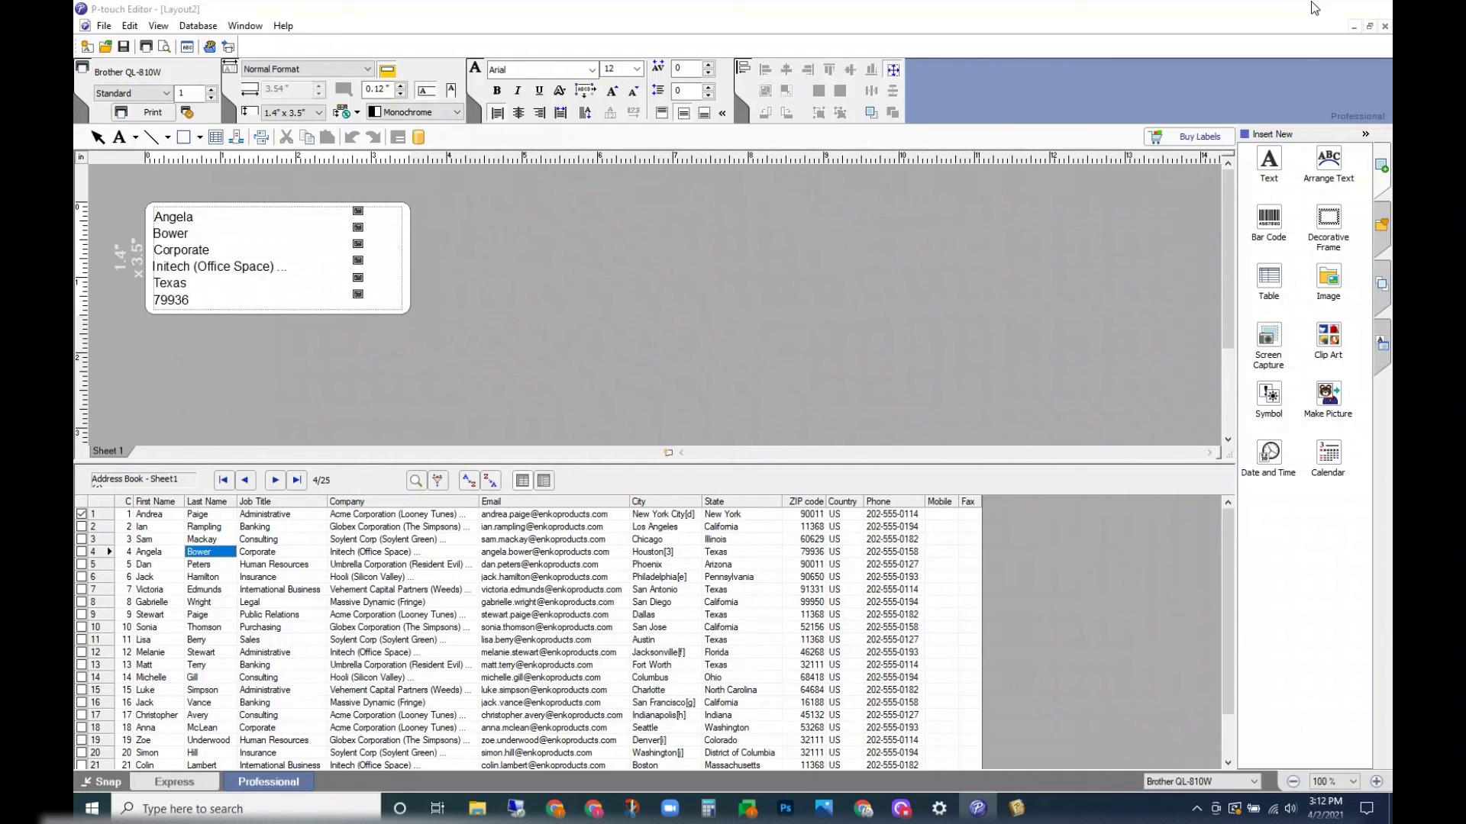
# Minimize P-touch Editor and select the P-touch Address Book shortcut on the desktop.
pyautogui.click(1302, 9)
pyautogui.click(93, 263)
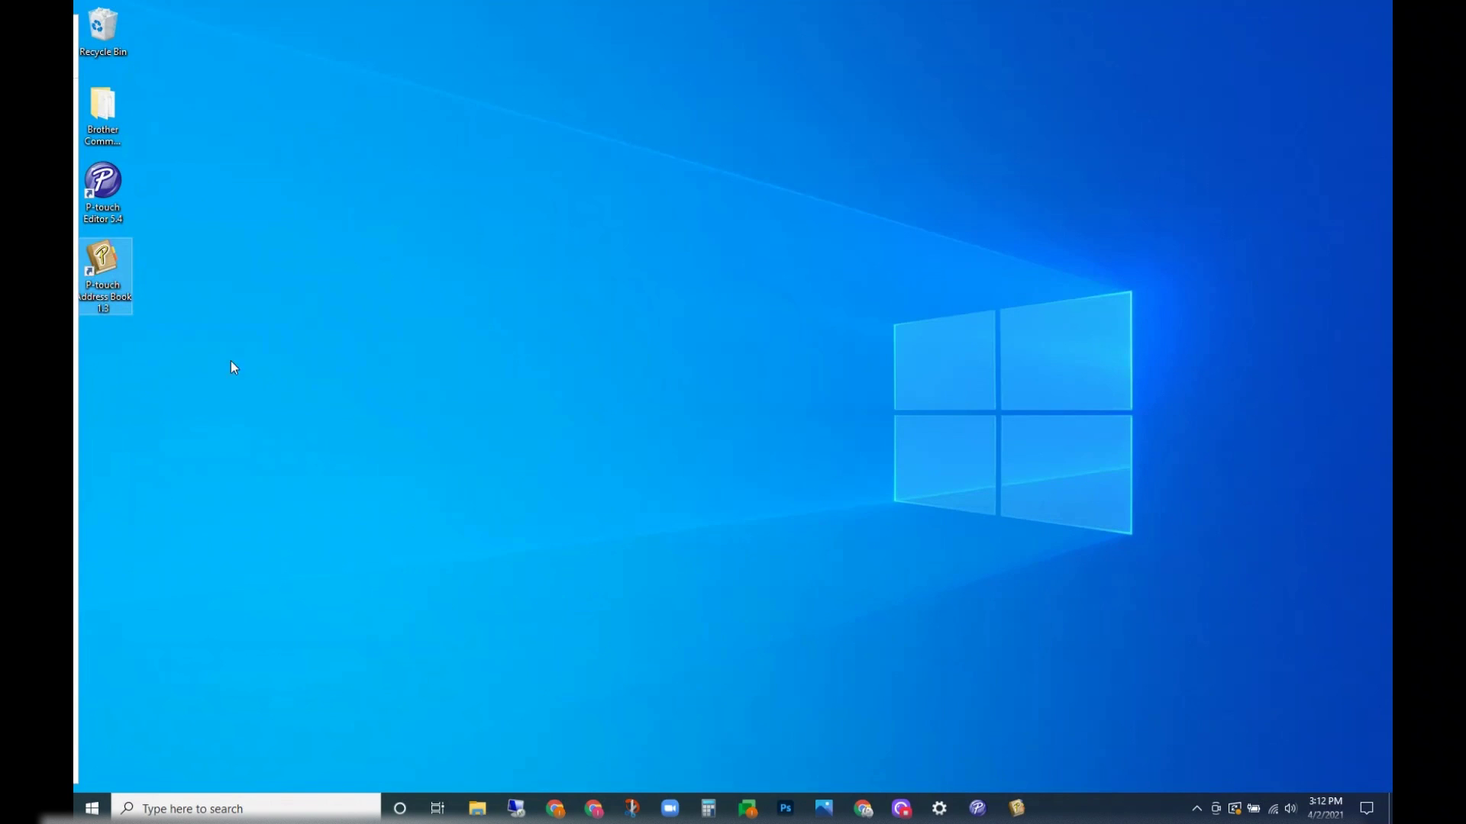